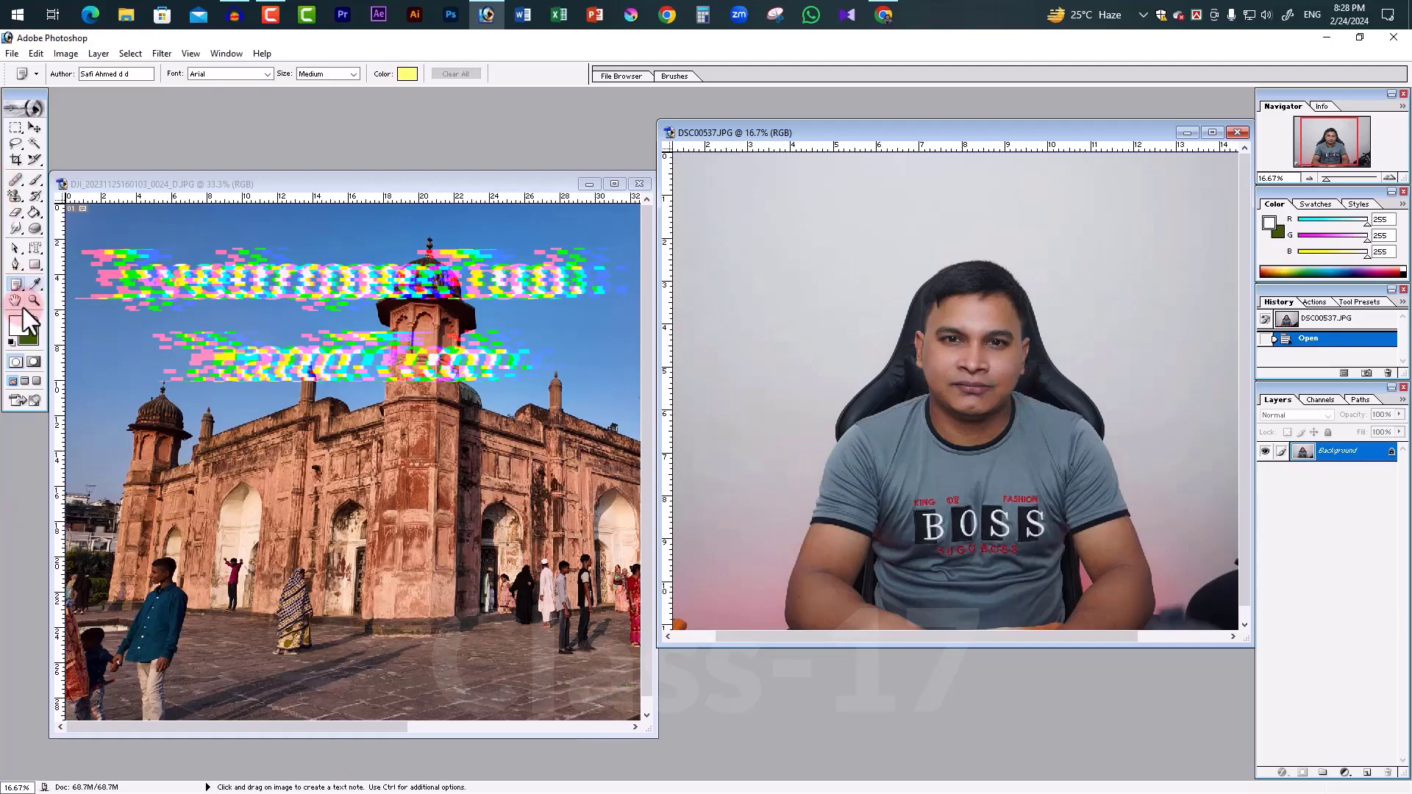
Select the Eyedropper Tool from its toolbox group for sampling colours
{"action": "left_click_drag", "start_coordinate": [33, 284], "coordinate": [110, 323]}
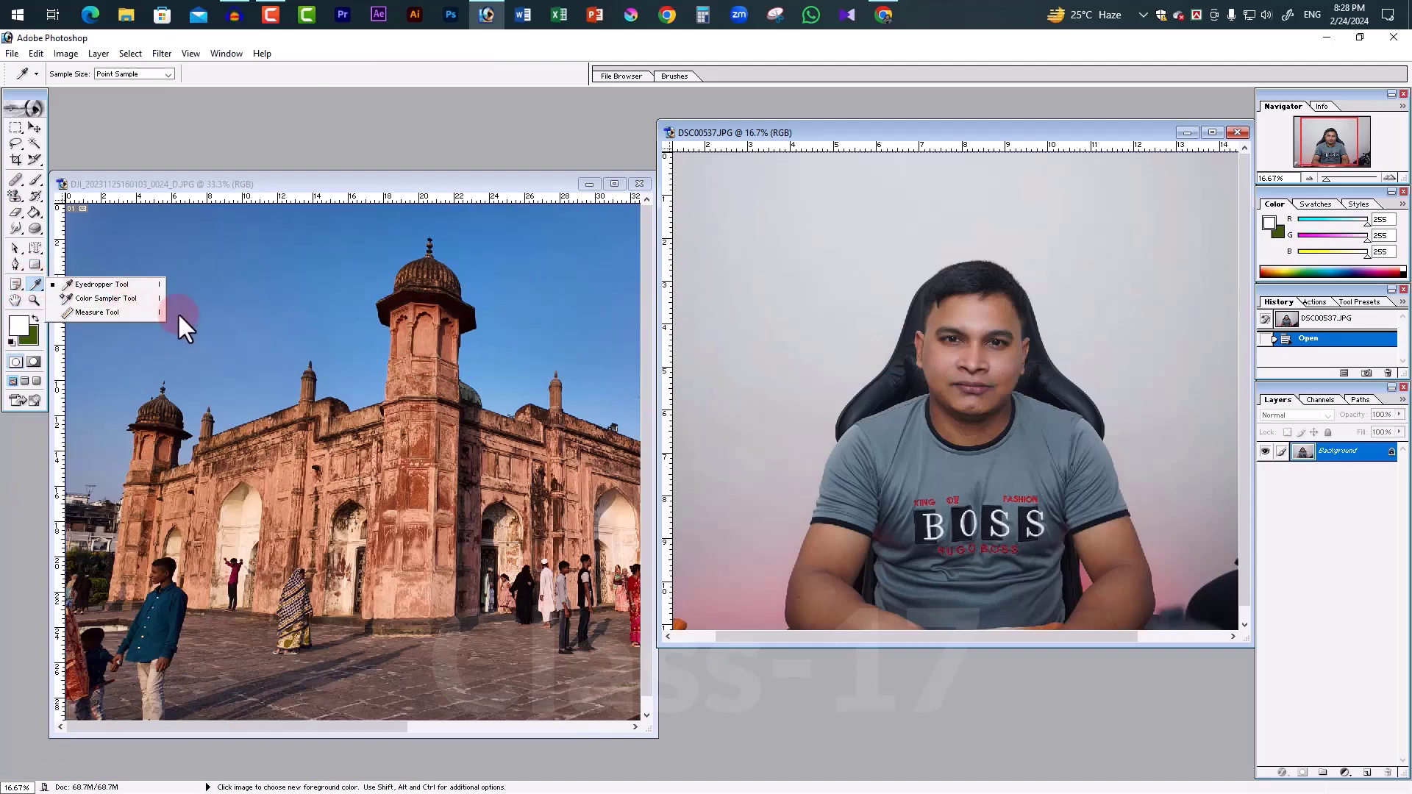
{"action": "left_click", "coordinate": [109, 286]}
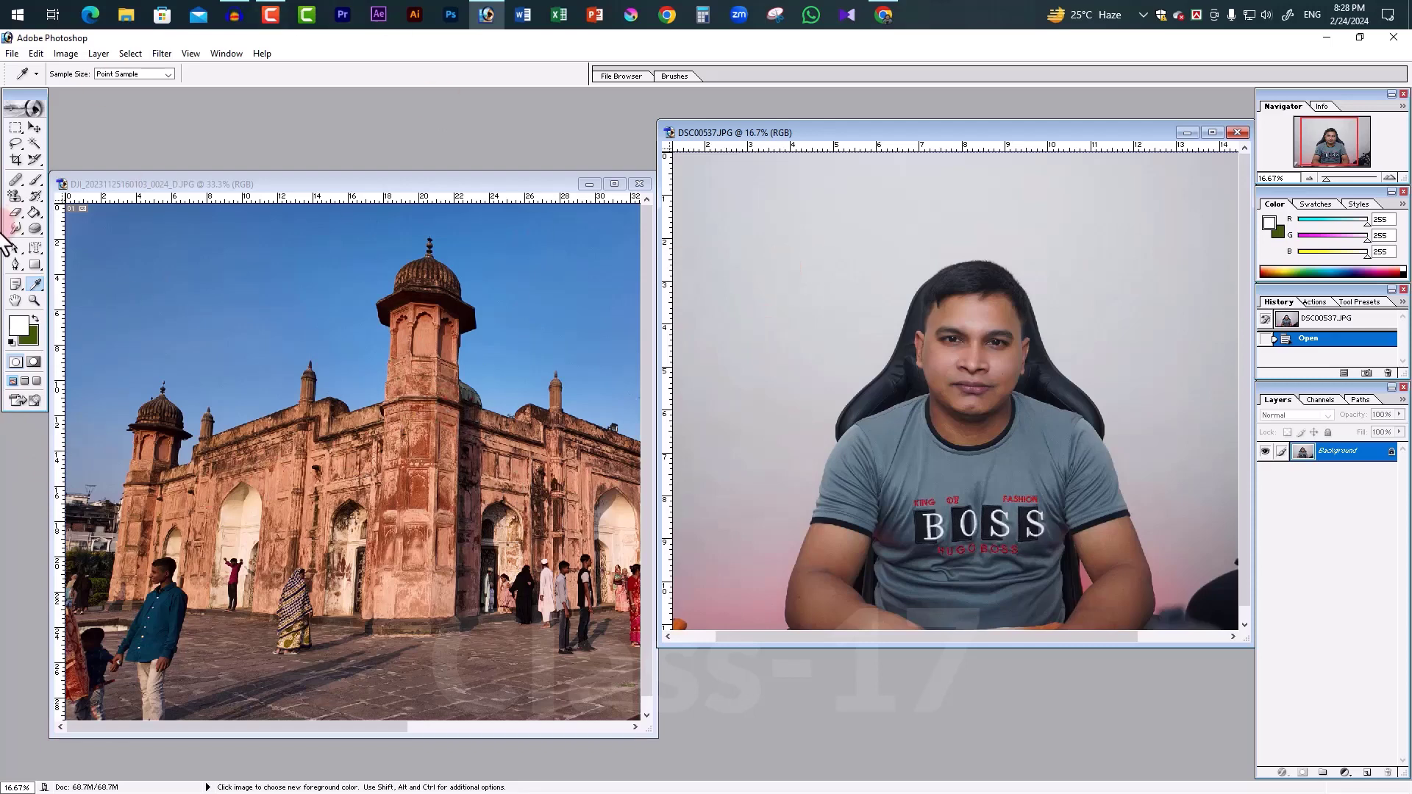
Draw an elliptical marquee selection in a circle around the man's head in the portrait
{"action": "left_click", "coordinate": [16, 128]}
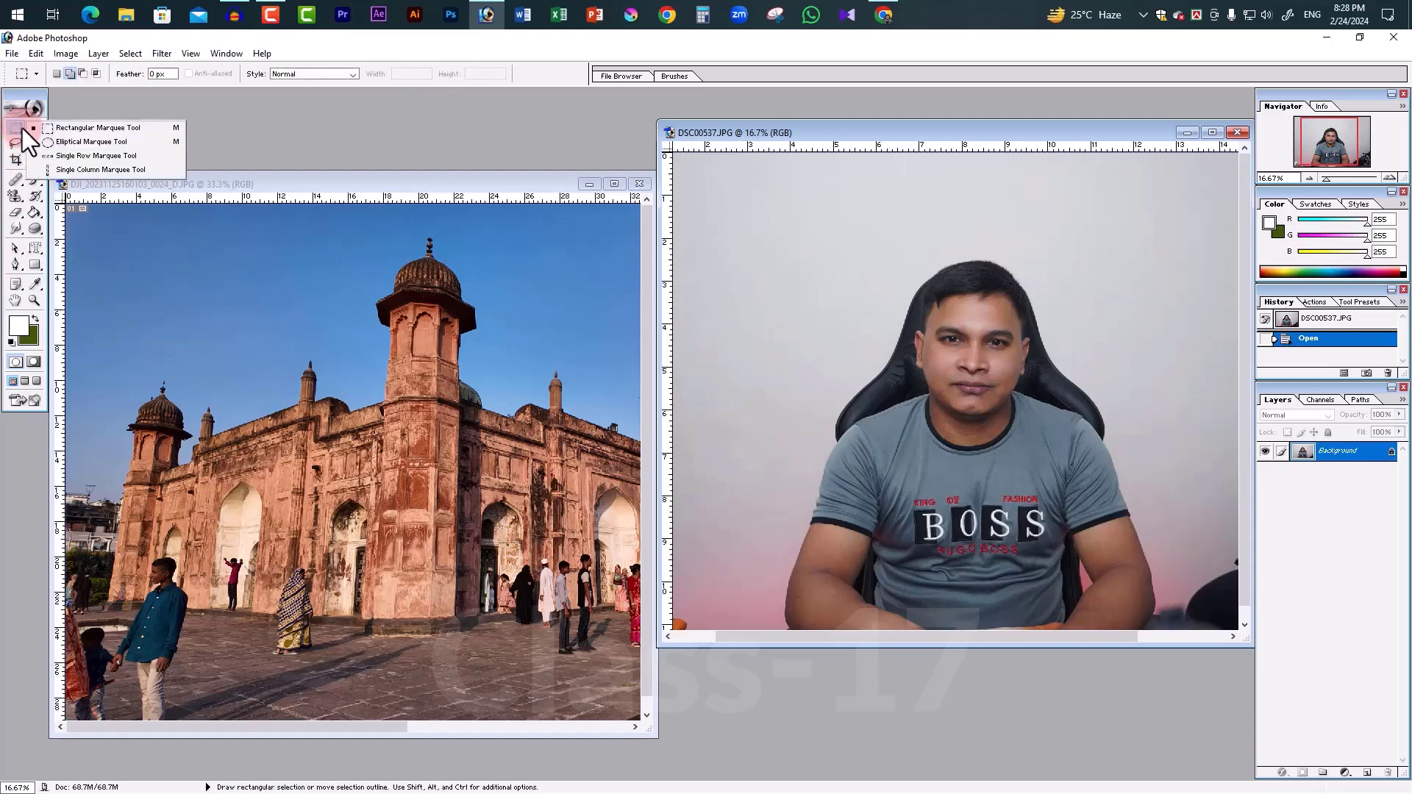
{"action": "left_click", "coordinate": [66, 143]}
{"action": "left_click_drag", "start_coordinate": [743, 213], "coordinate": [1038, 509]}
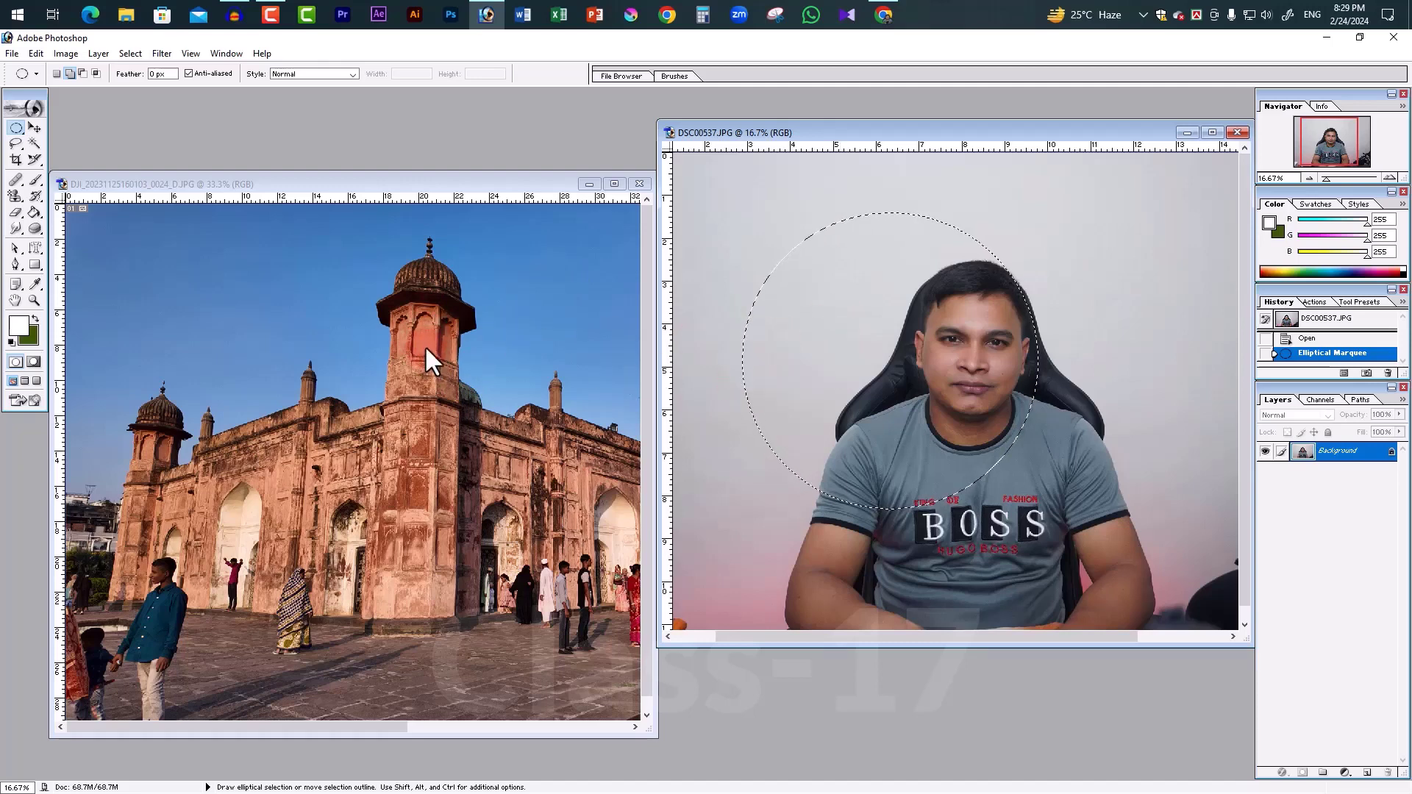
{"action": "left_click", "coordinate": [36, 284]}
Sample sky, teal and wall colours until the foreground is pale cream (240, 227, 200)
{"action": "left_click", "coordinate": [496, 271]}
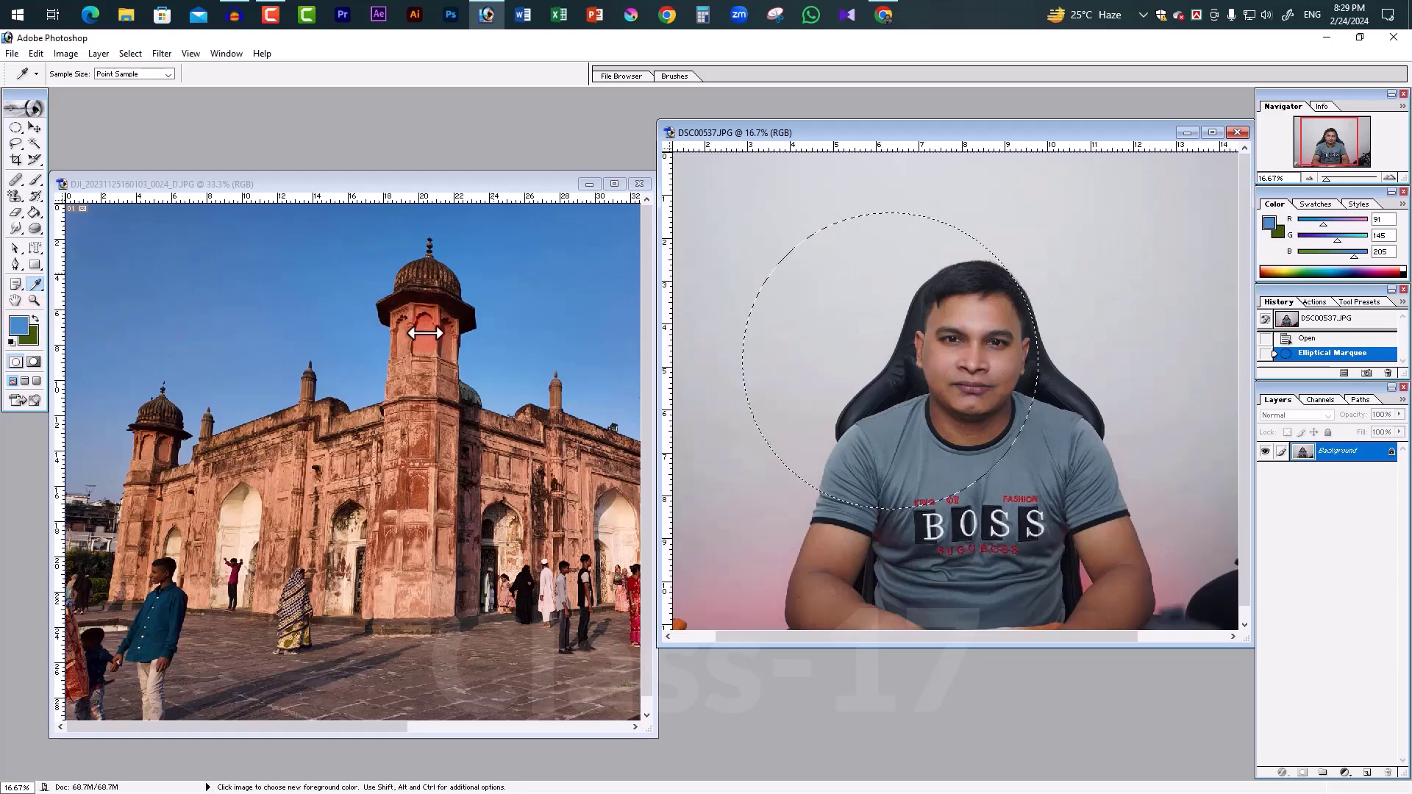
{"action": "left_click", "coordinate": [342, 258]}
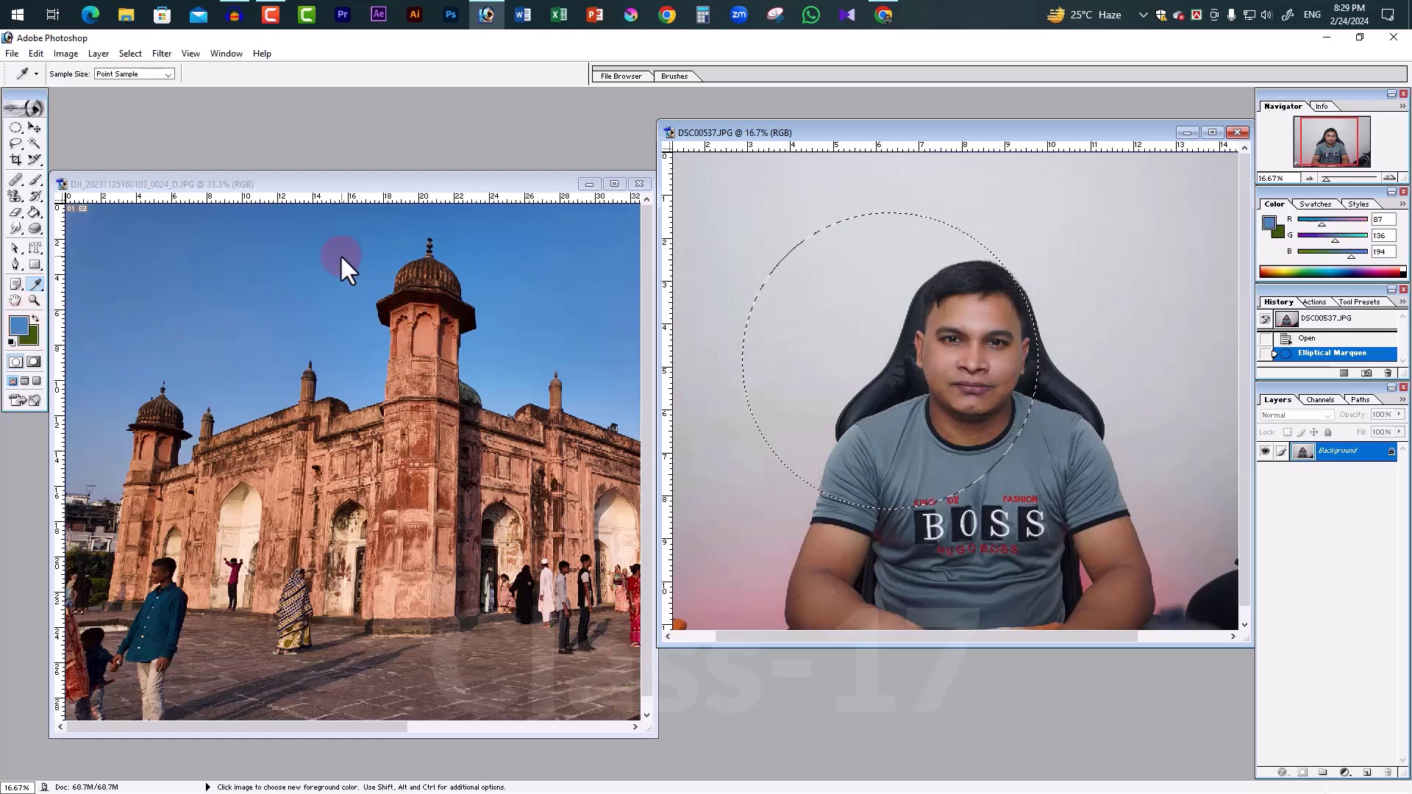
{"action": "left_click", "coordinate": [42, 342]}
{"action": "left_click", "coordinate": [160, 615]}
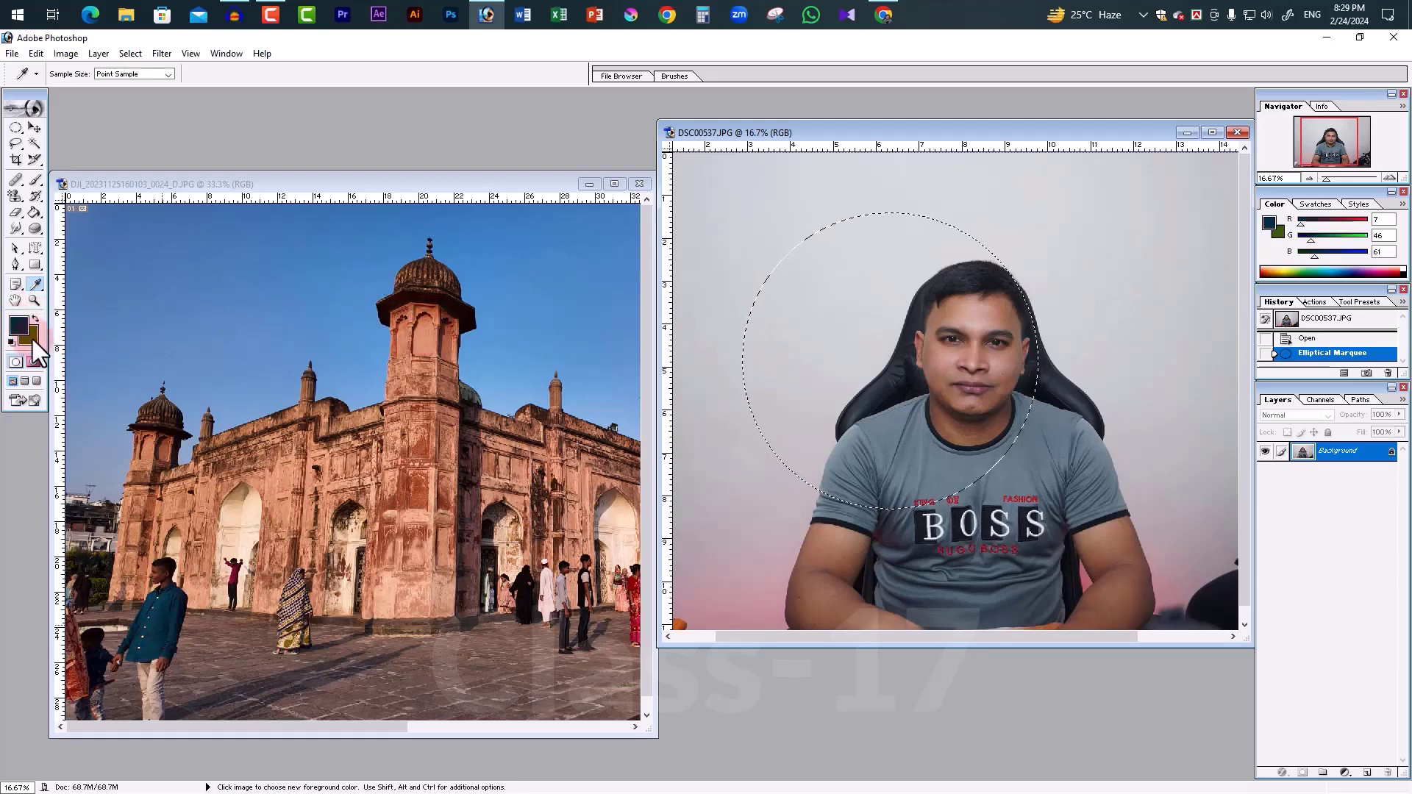
{"action": "left_click", "coordinate": [285, 487]}
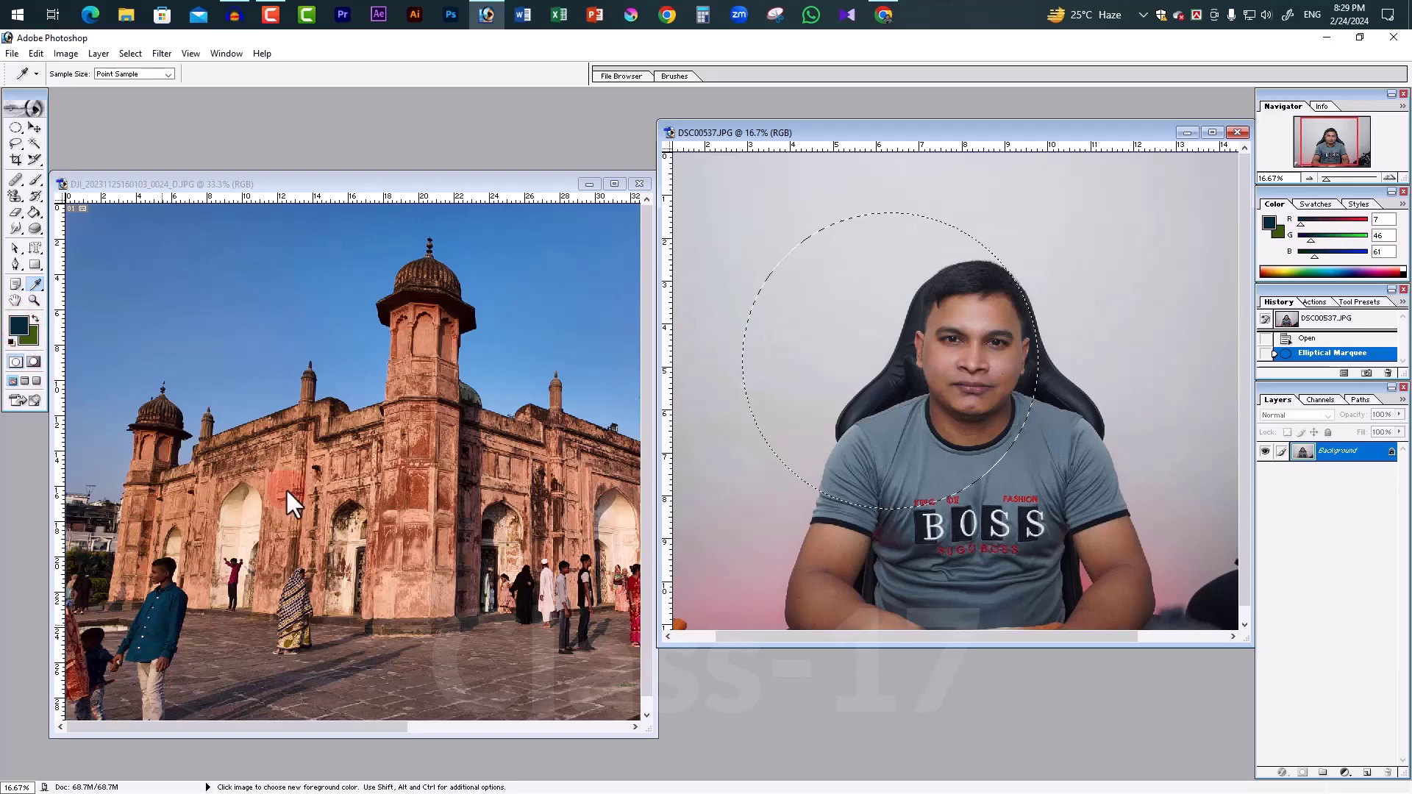
{"action": "left_click", "coordinate": [249, 510]}
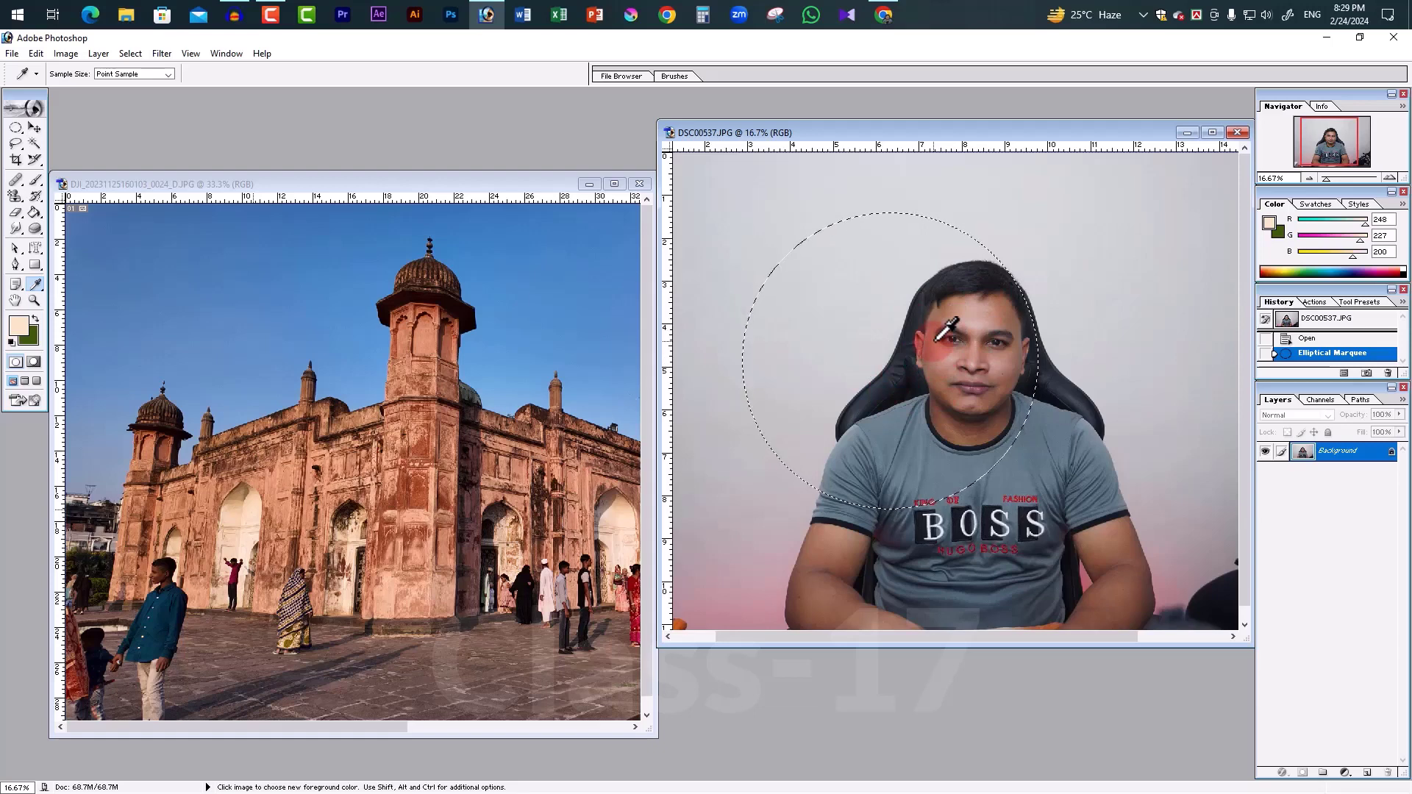
Fill the head circle, then resample sky blue and fill it solid blue (85, 137, 197)
{"action": "key", "text": "ctrl+BackSpace"}
{"action": "key", "text": "alt+BackSpace"}
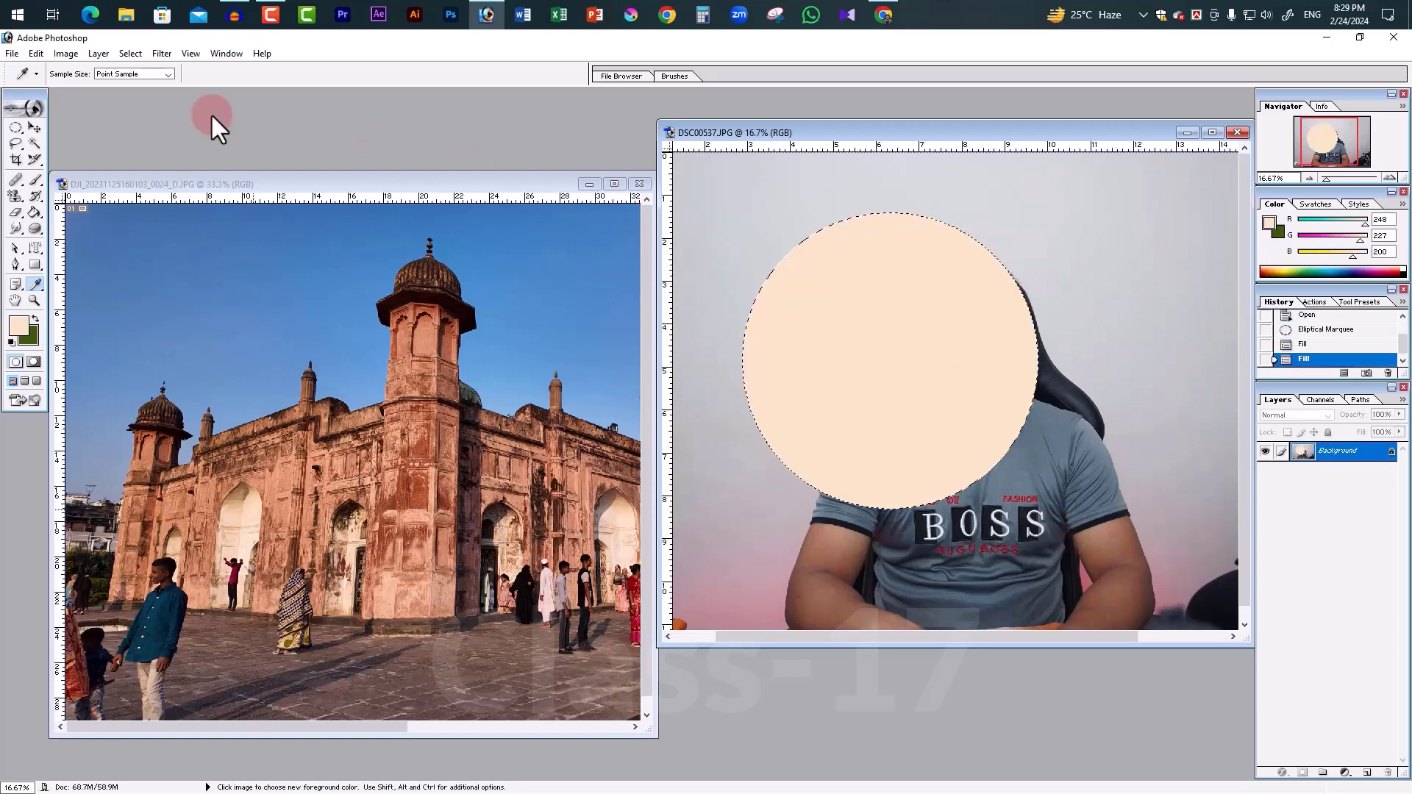
{"action": "left_click", "coordinate": [572, 250]}
{"action": "key", "text": "alt+BackSpace"}
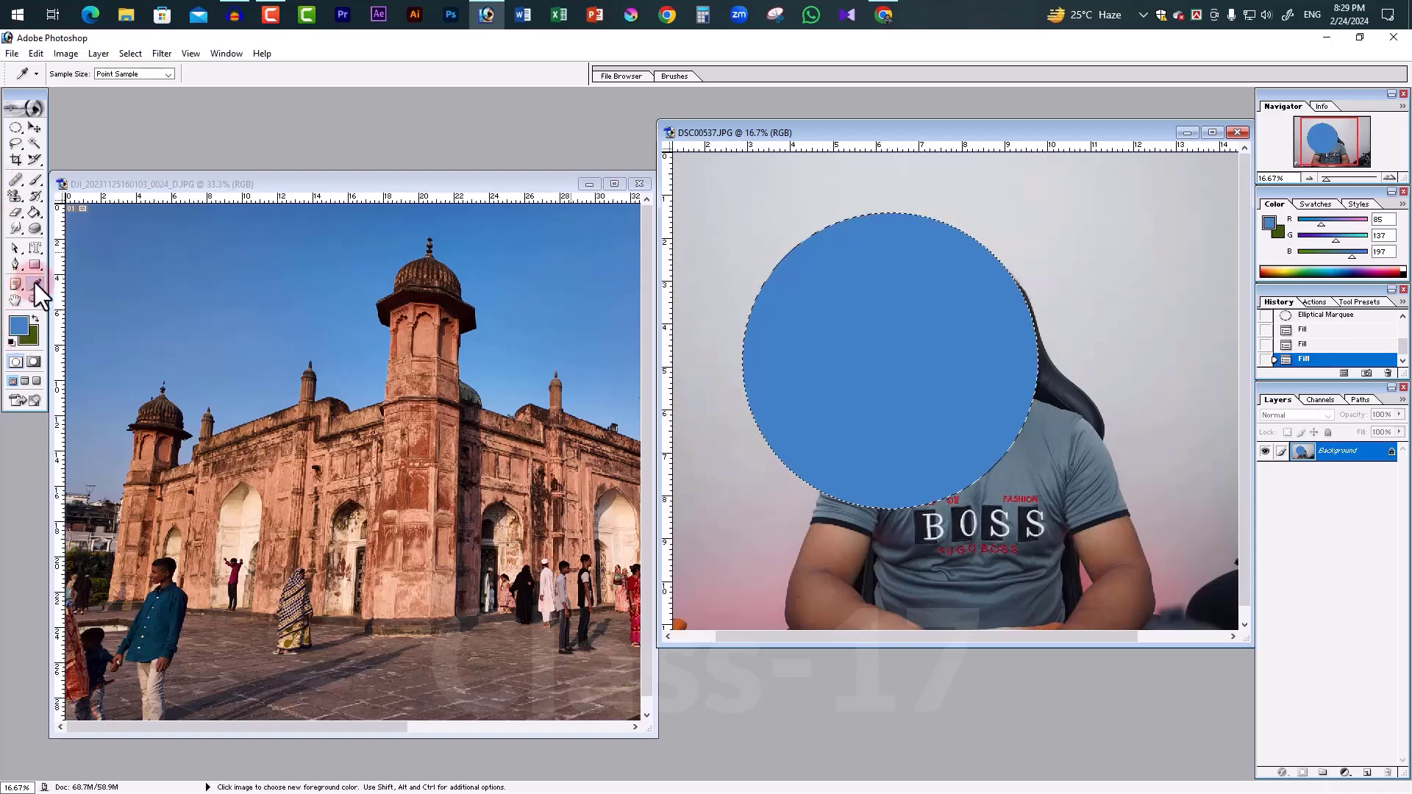
{"action": "left_click_drag", "start_coordinate": [34, 282], "coordinate": [103, 298]}
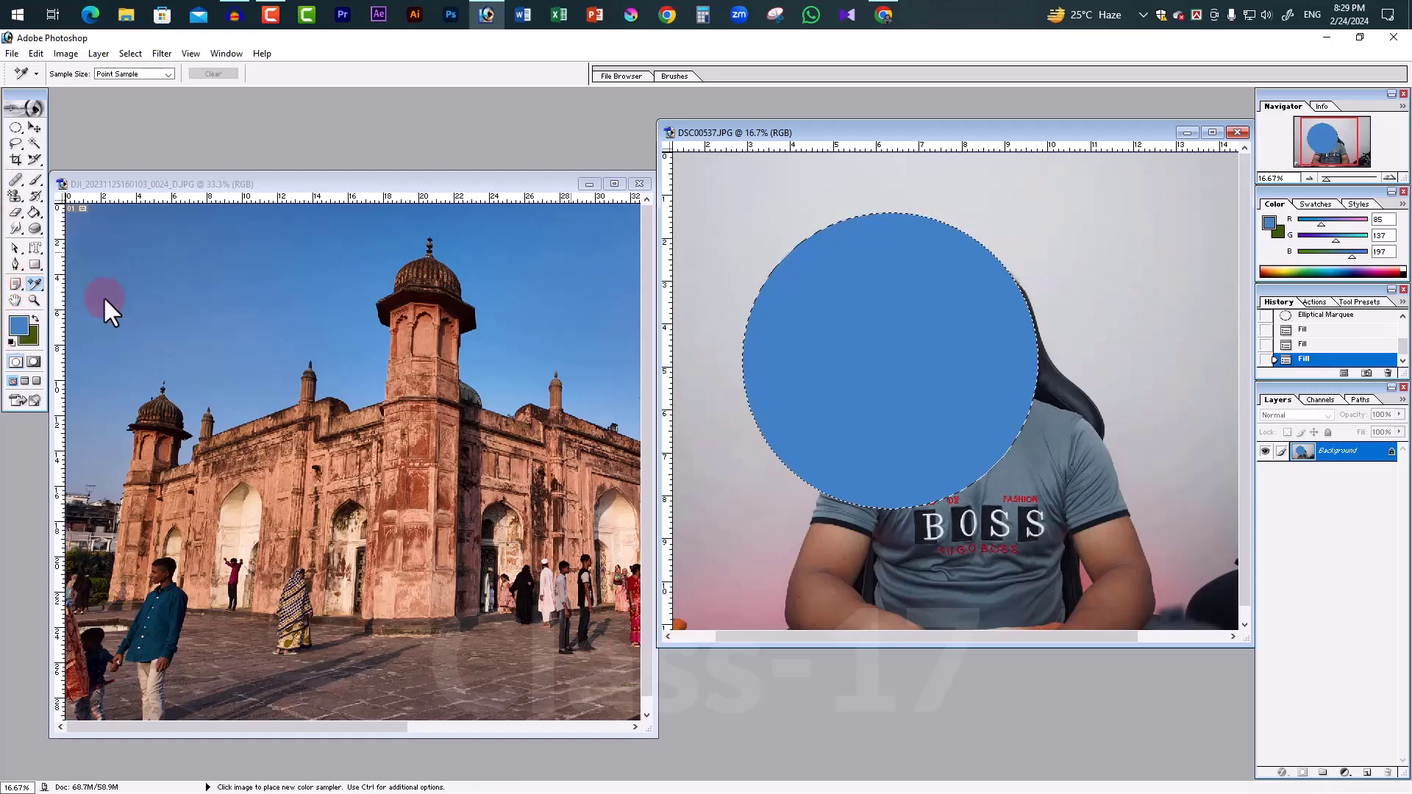
Place two Color Sampler points on the mosque photo's sky
{"action": "left_click", "coordinate": [269, 293]}
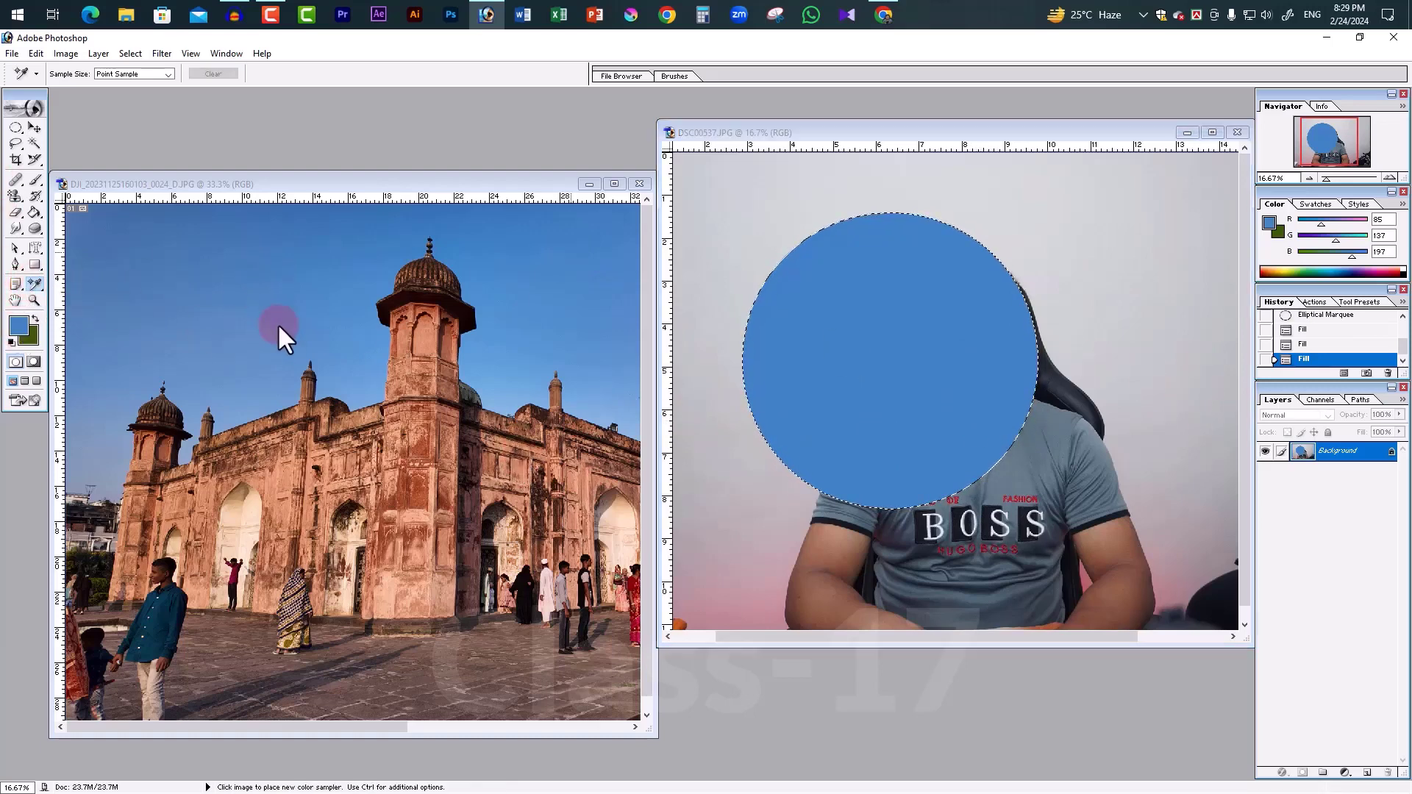
{"action": "left_click", "coordinate": [329, 267]}
{"action": "left_click", "coordinate": [306, 257]}
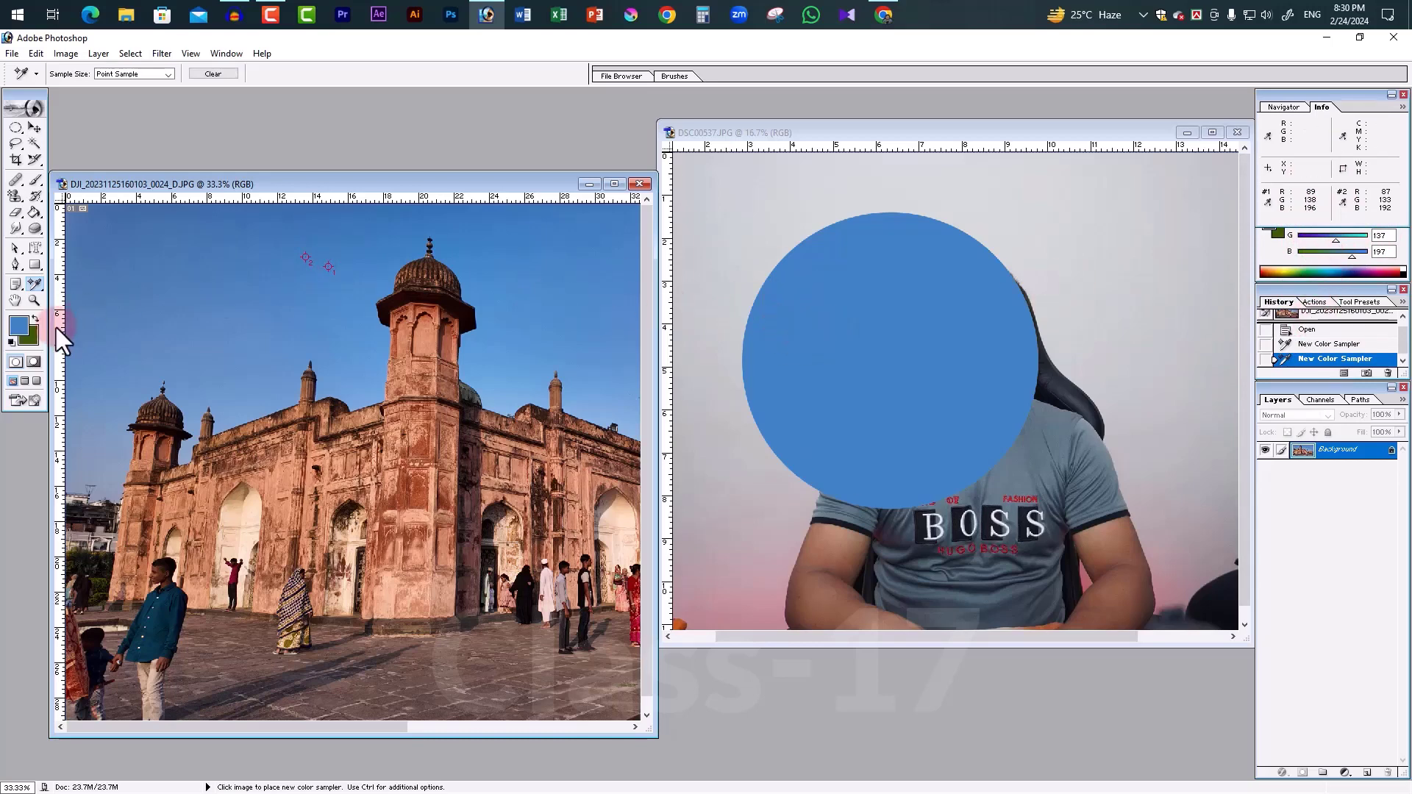
{"action": "right_click", "coordinate": [39, 285]}
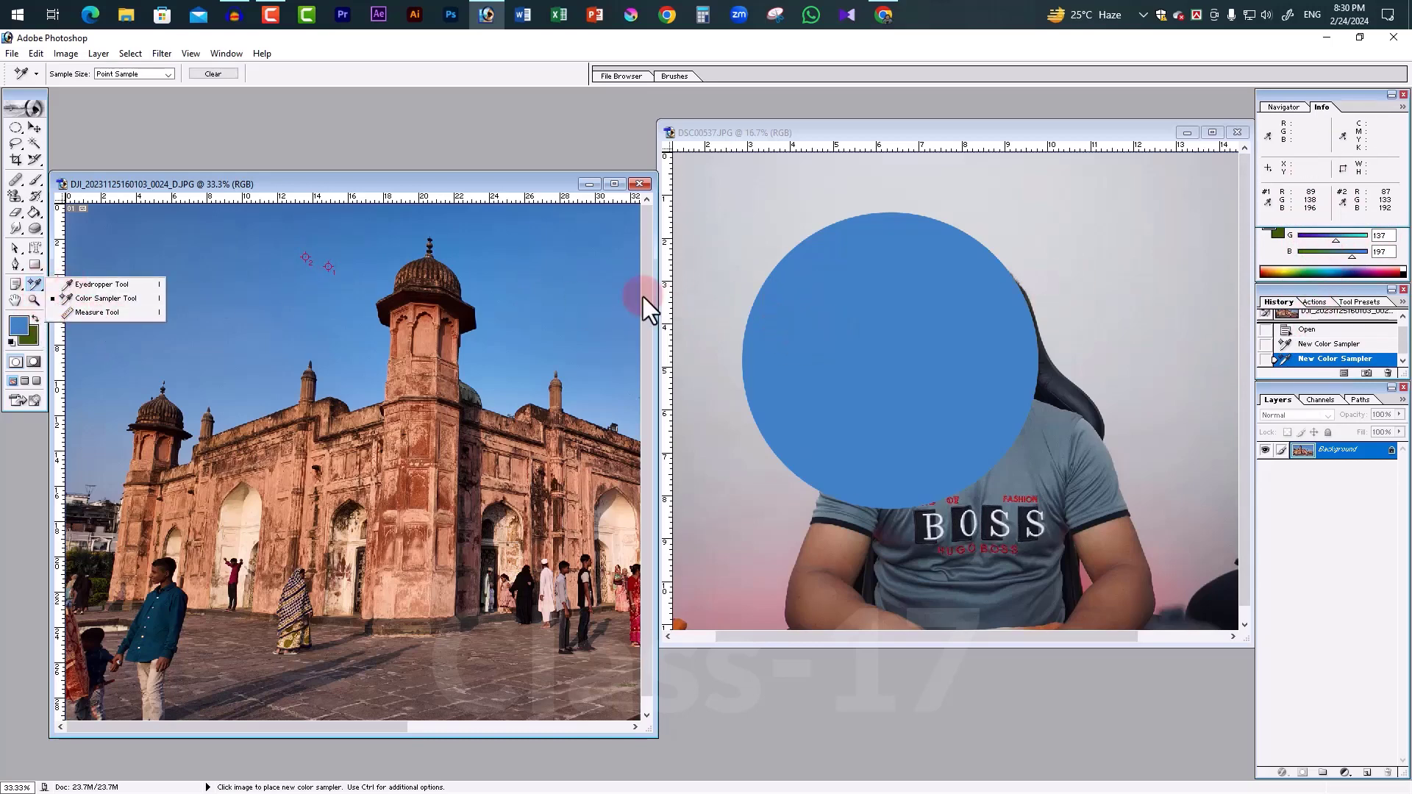
{"action": "left_click", "coordinate": [468, 183]}
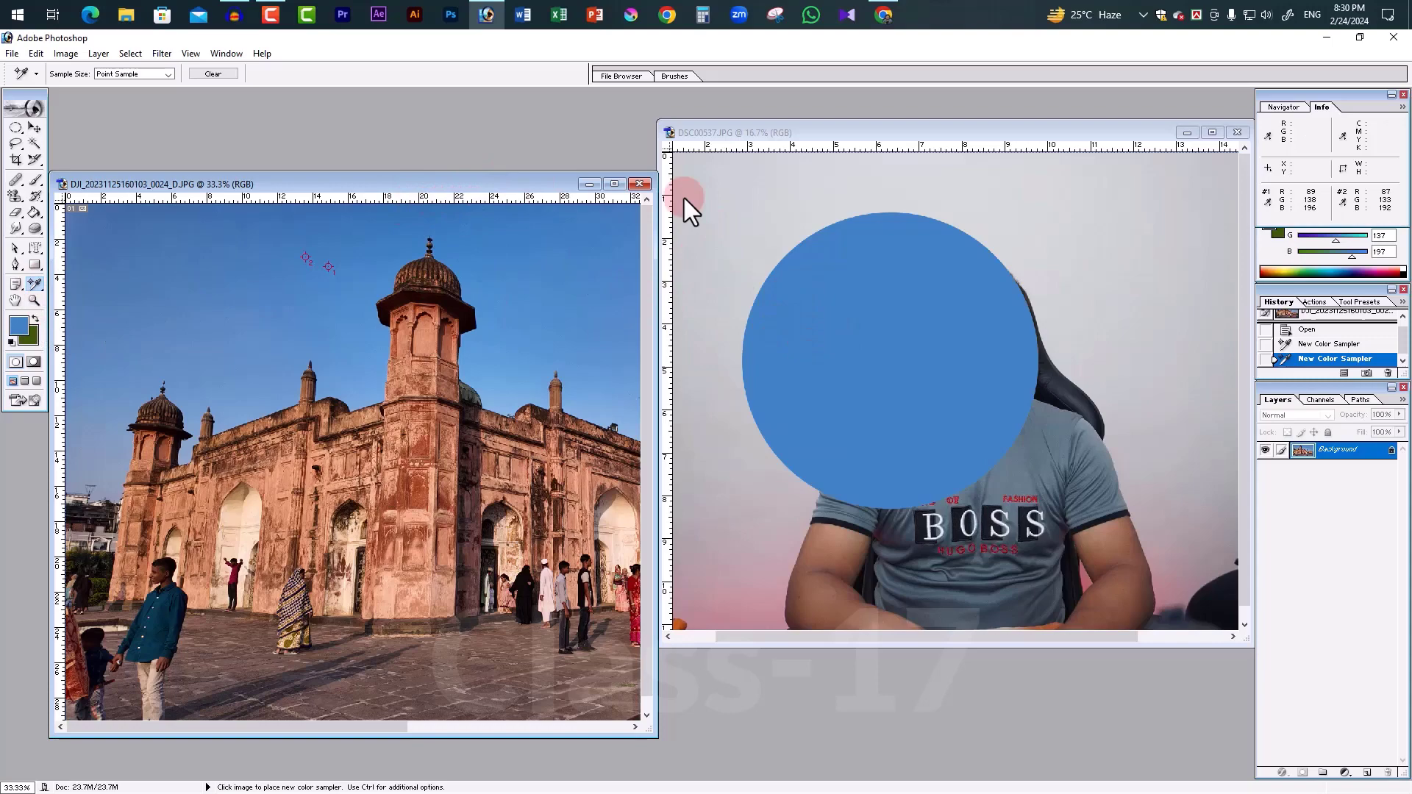
Open the photo DSC00420.JPG as a new document
{"action": "double_click", "coordinate": [602, 147]}
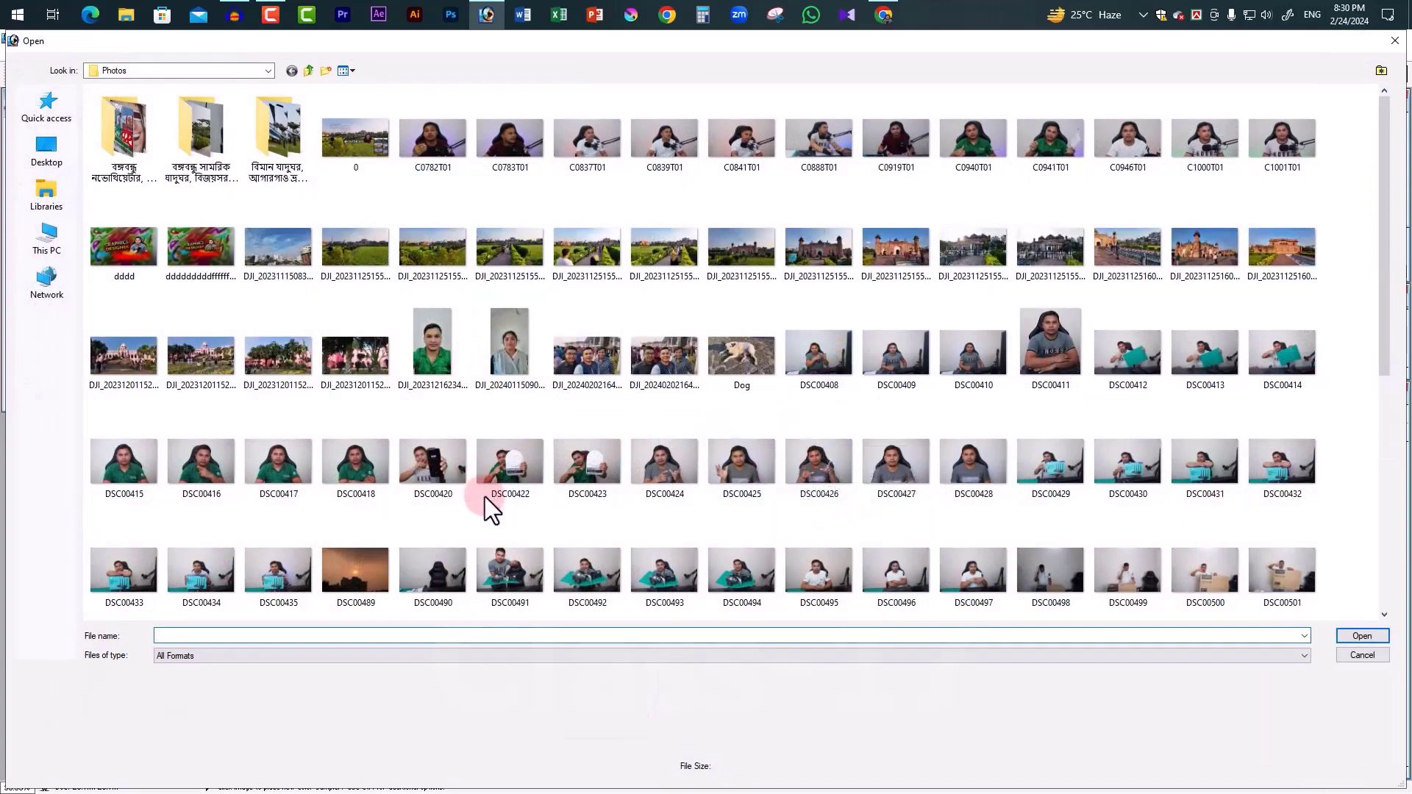
{"action": "scroll", "coordinate": [515, 491], "scroll_direction": "down", "scroll_amount": 2}
{"action": "left_click", "coordinate": [434, 305]}
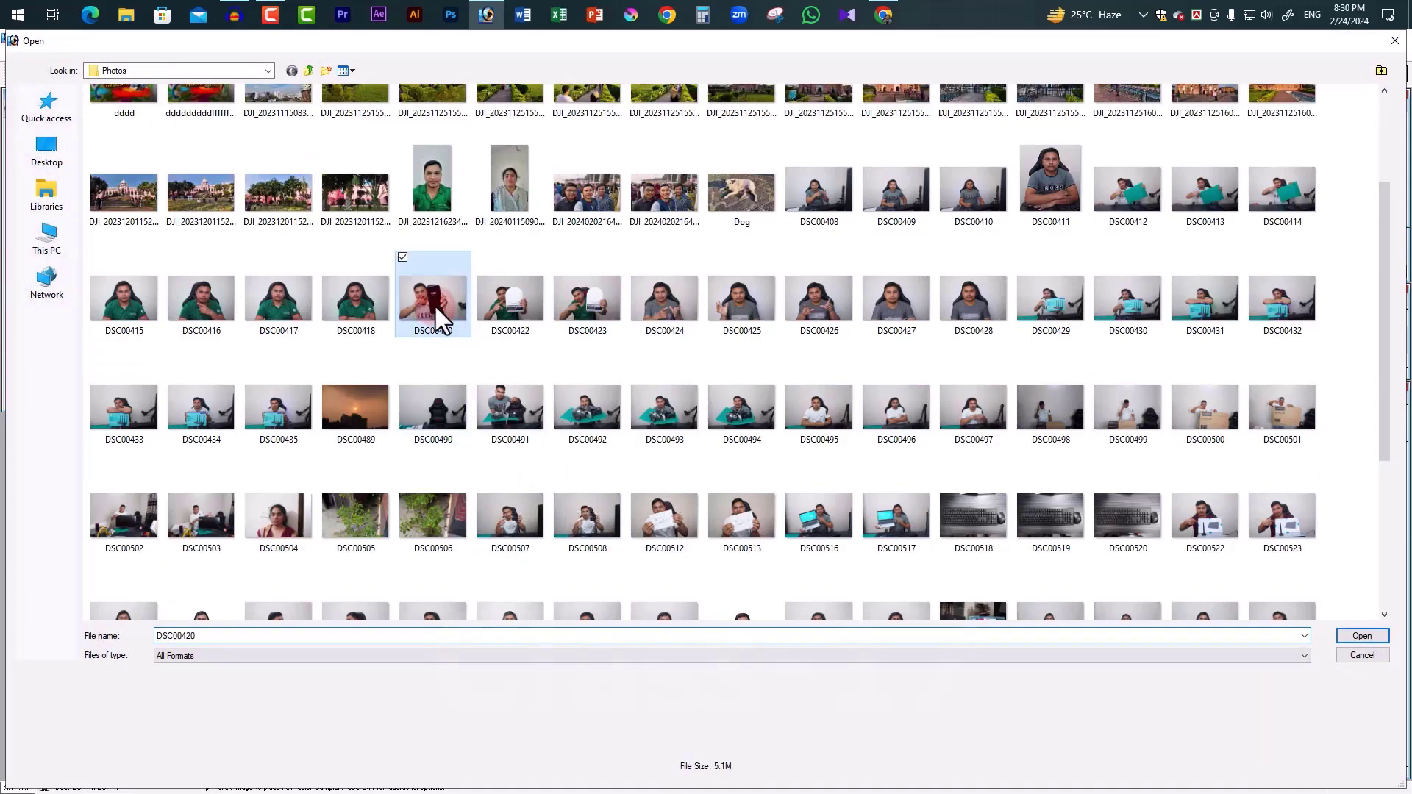
{"action": "double_click", "coordinate": [411, 251]}
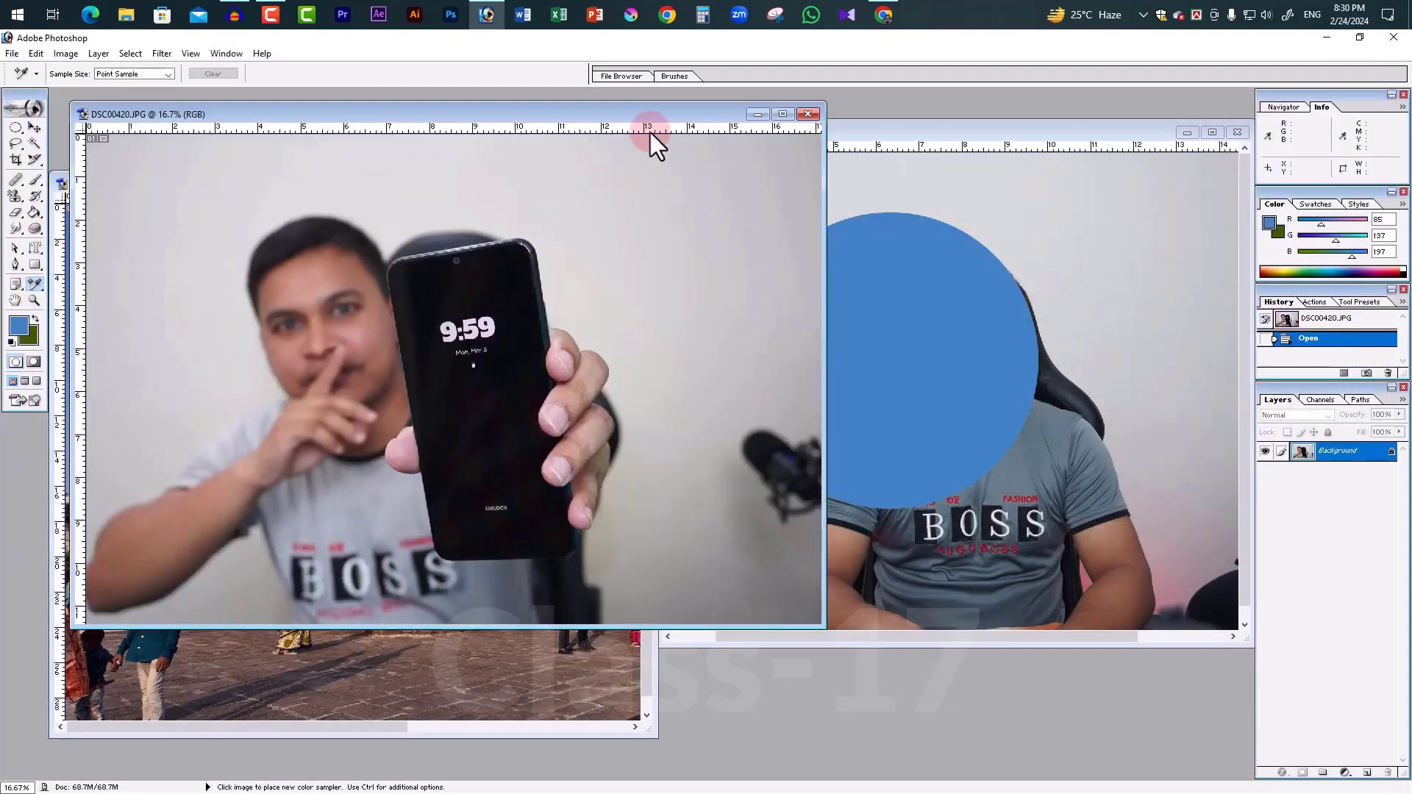
Measure the phone's left edge in DSC00420 at -79.8° with the Measure tool
{"action": "left_click_drag", "start_coordinate": [665, 116], "coordinate": [954, 109]}
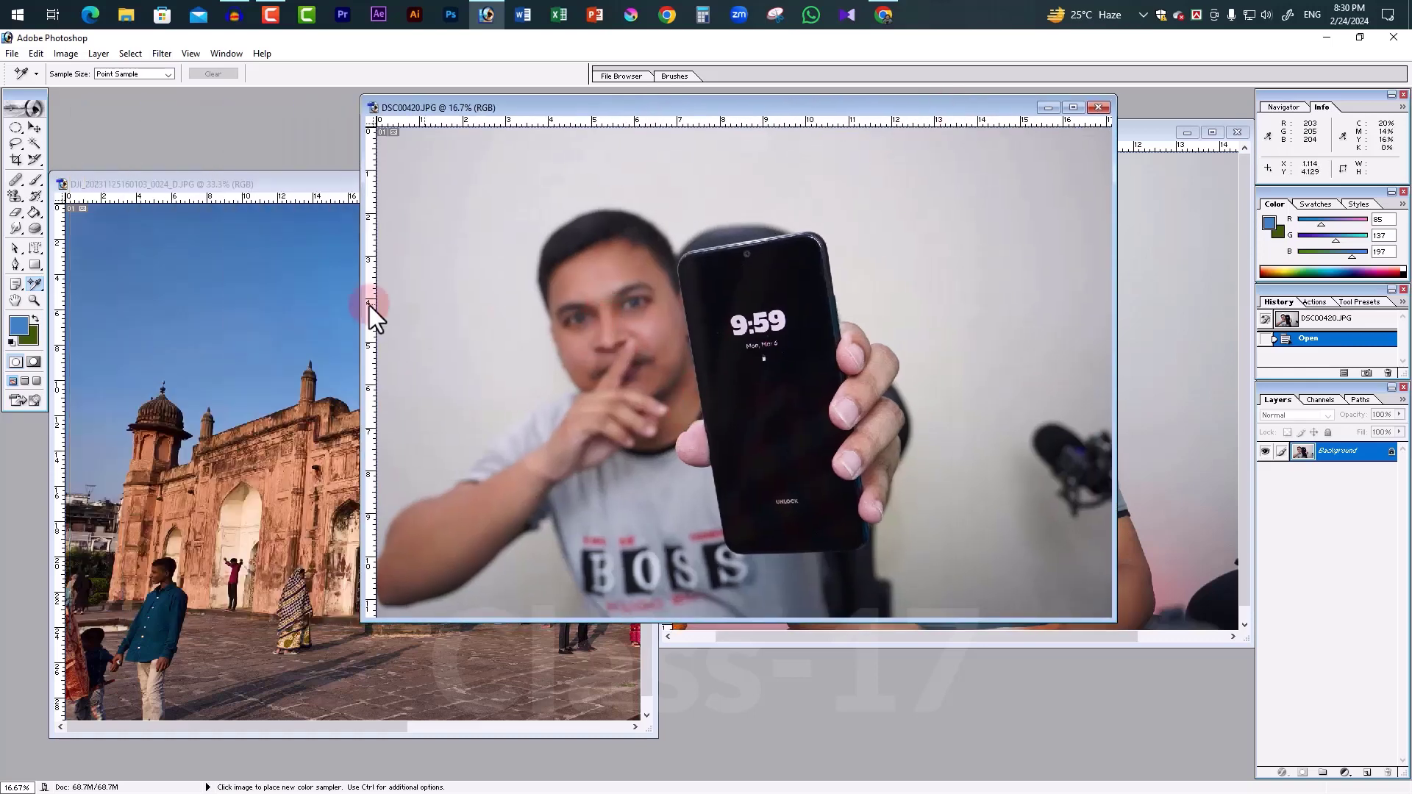
{"action": "left_click", "coordinate": [32, 284]}
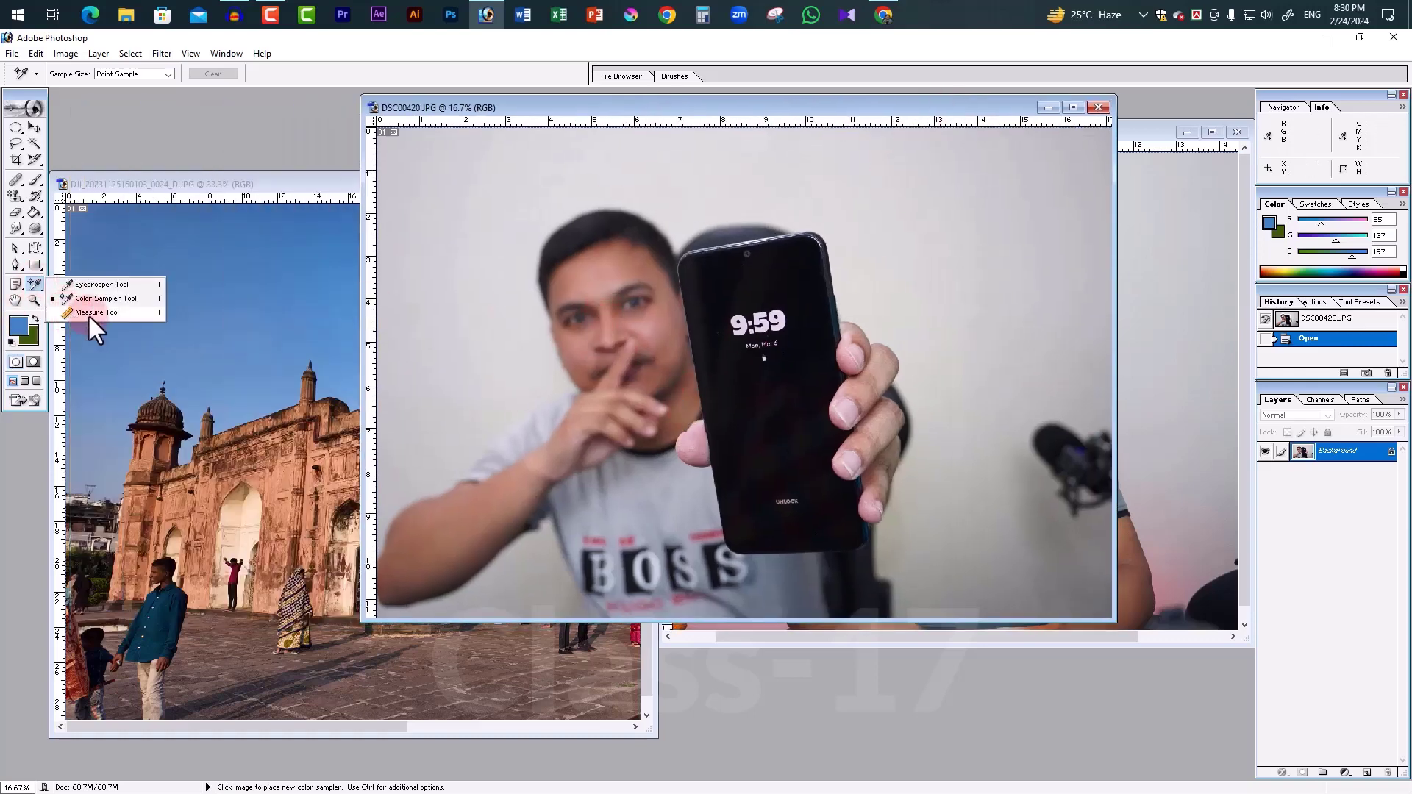
{"action": "left_click", "coordinate": [88, 313]}
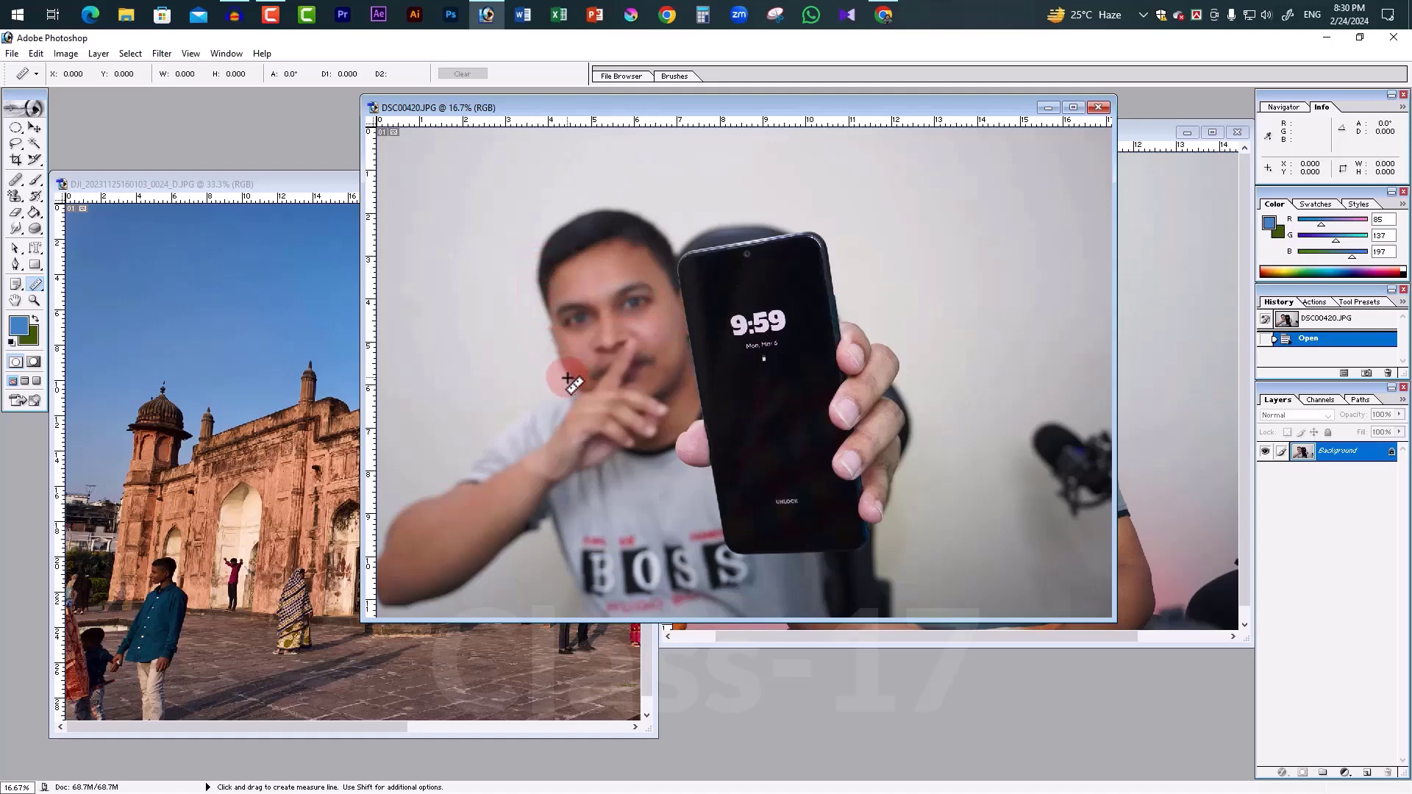
{"action": "left_click_drag", "start_coordinate": [537, 267], "coordinate": [624, 652]}
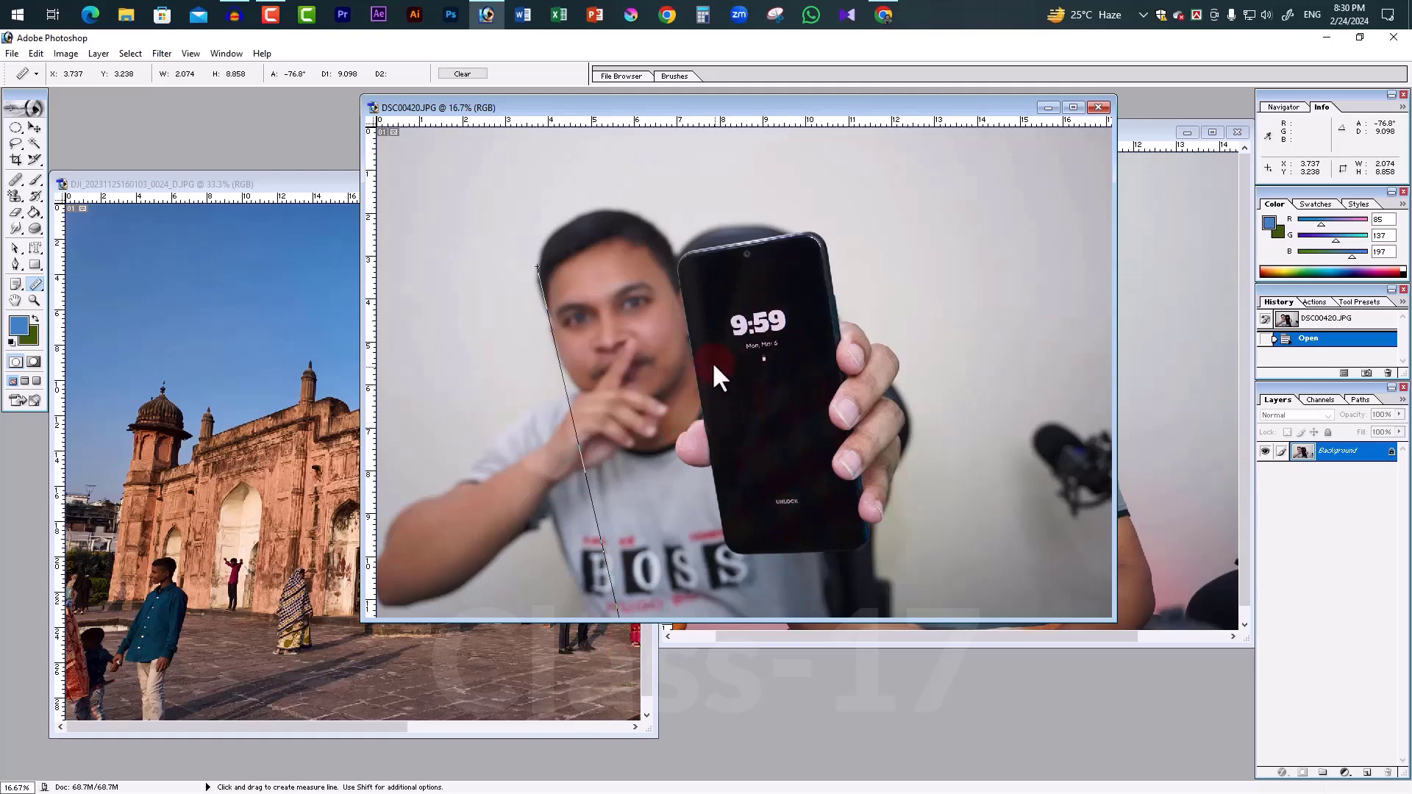
{"action": "left_click_drag", "start_coordinate": [677, 269], "coordinate": [724, 553]}
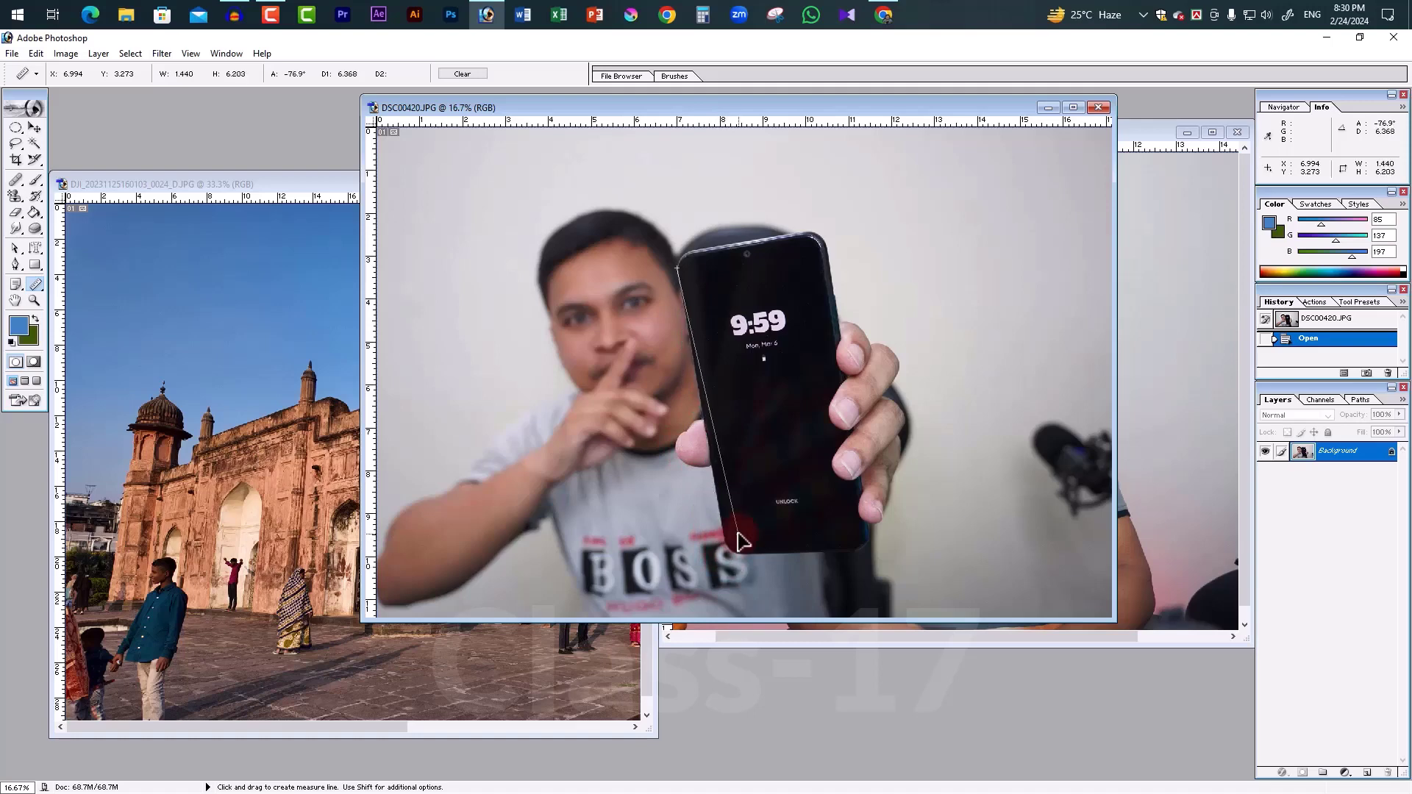
{"action": "mouse_move", "coordinate": [722, 552]}
{"action": "left_mouse_down"}
{"action": "mouse_move", "coordinate": [726, 525]}
{"action": "mouse_move", "coordinate": [726, 545]}
{"action": "left_mouse_up"}
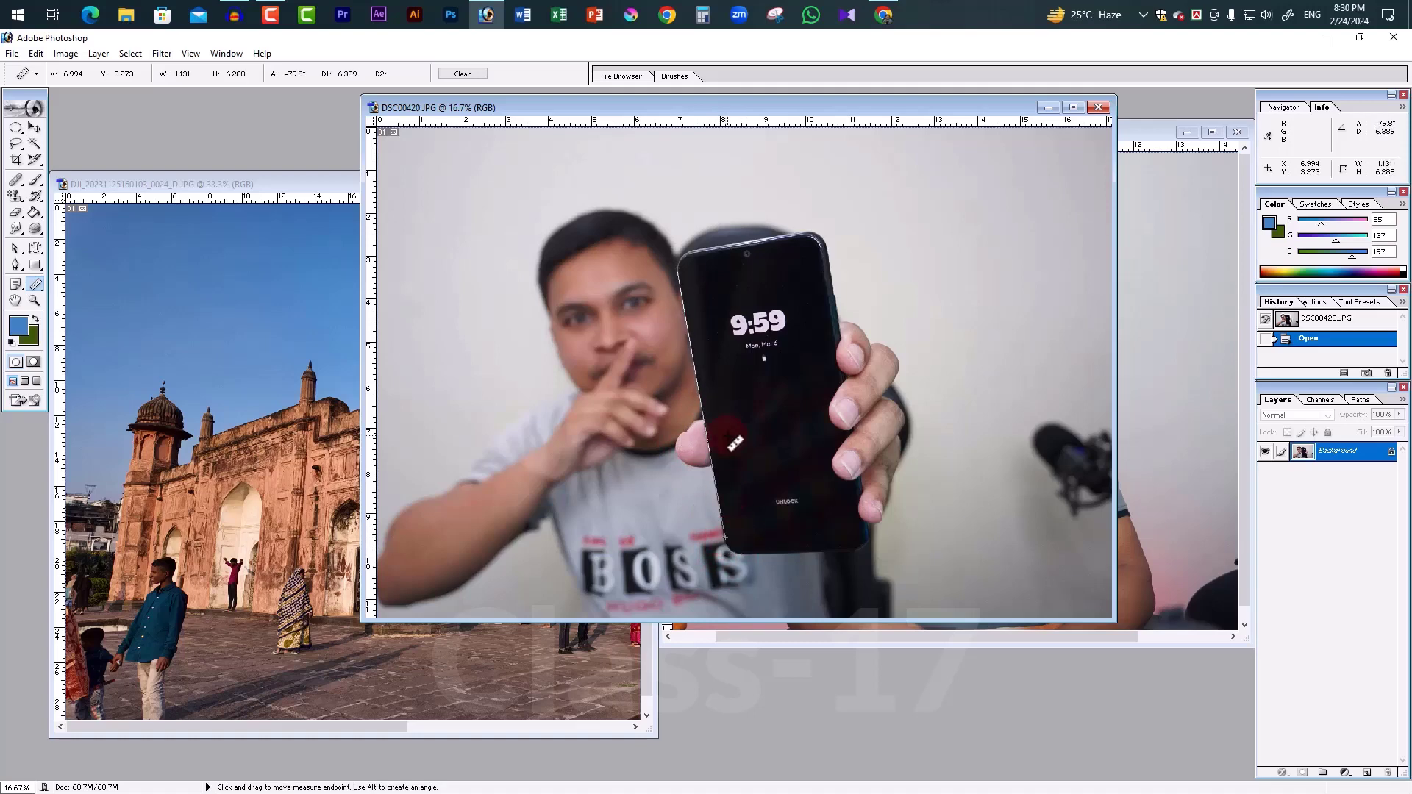
{"action": "left_click", "coordinate": [66, 54]}
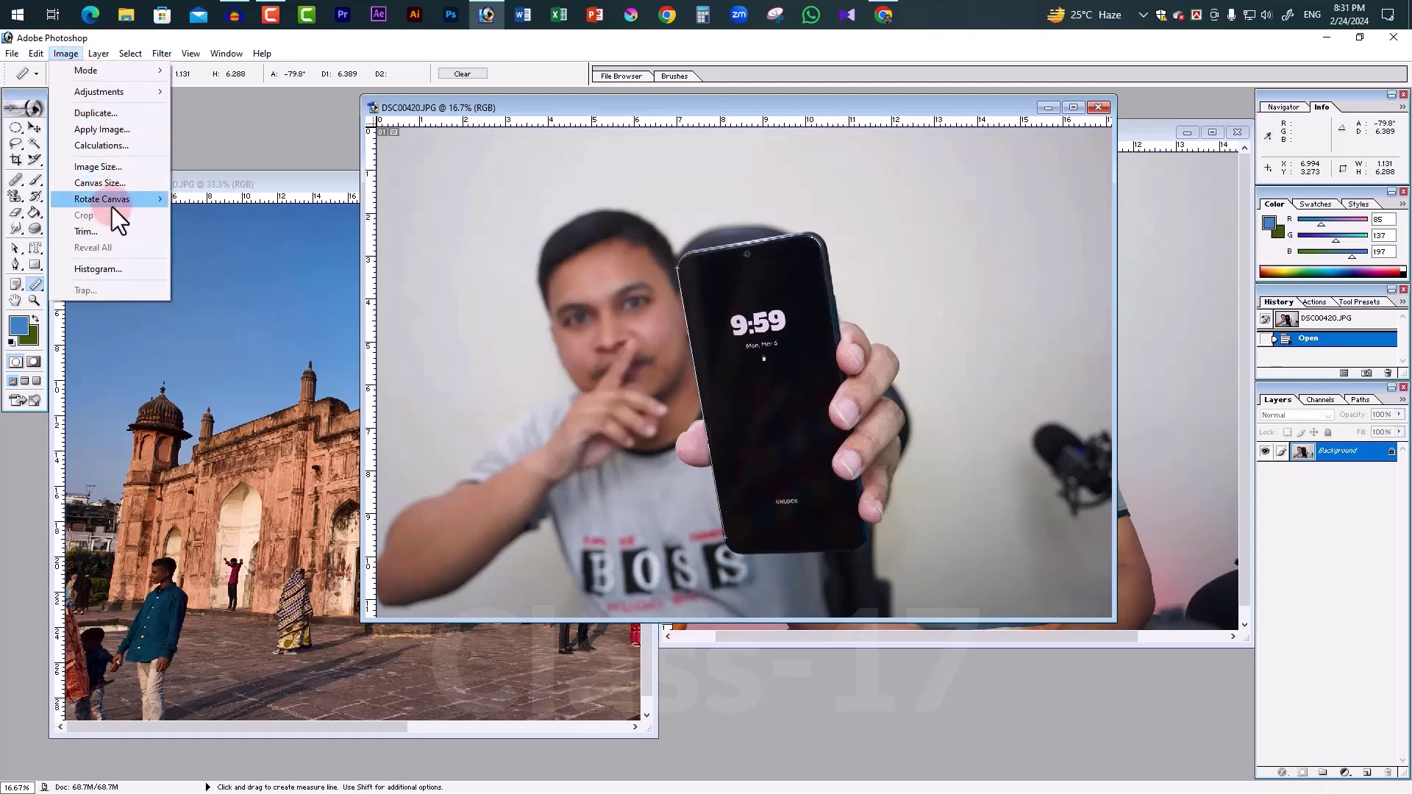
{"action": "mouse_move", "coordinate": [102, 199]}
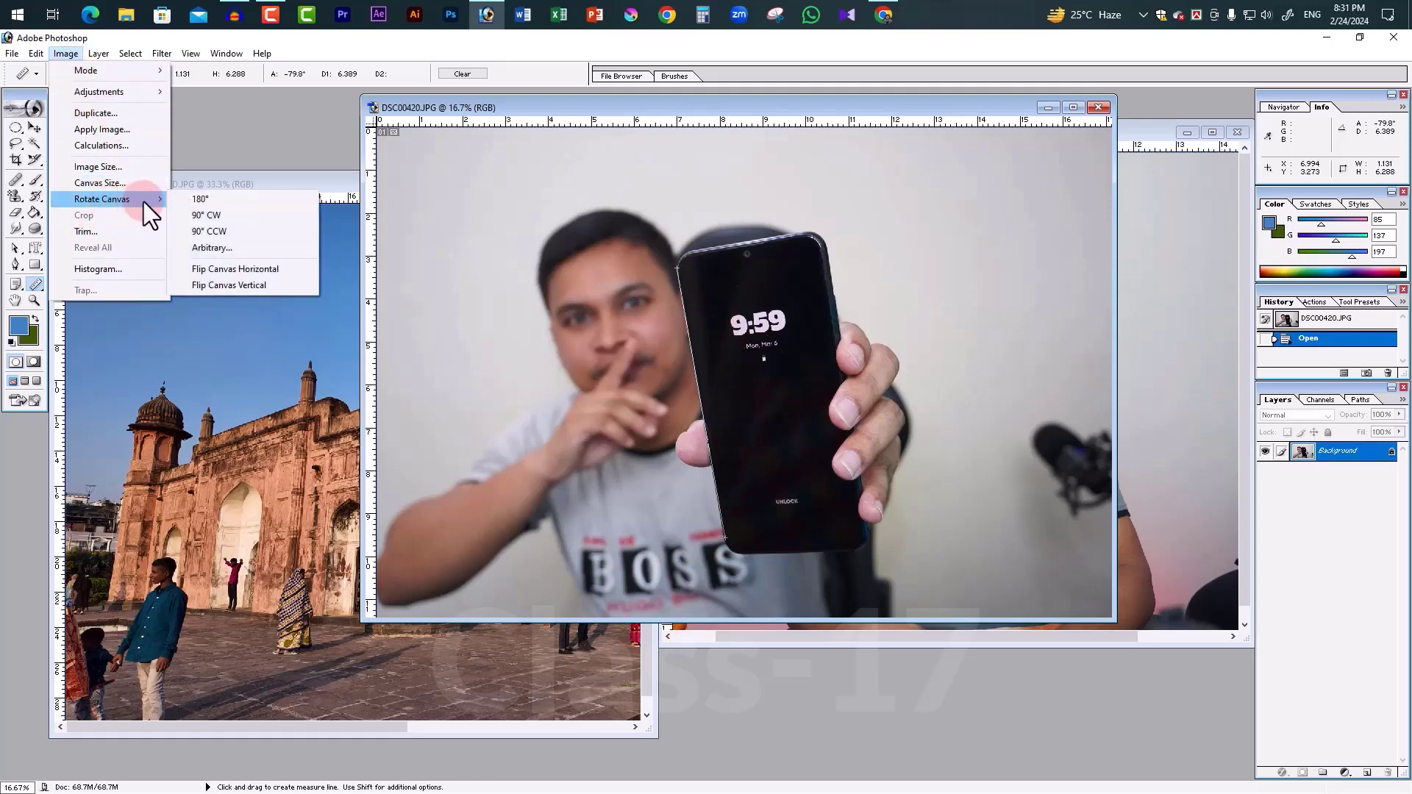
{"action": "left_click", "coordinate": [223, 250]}
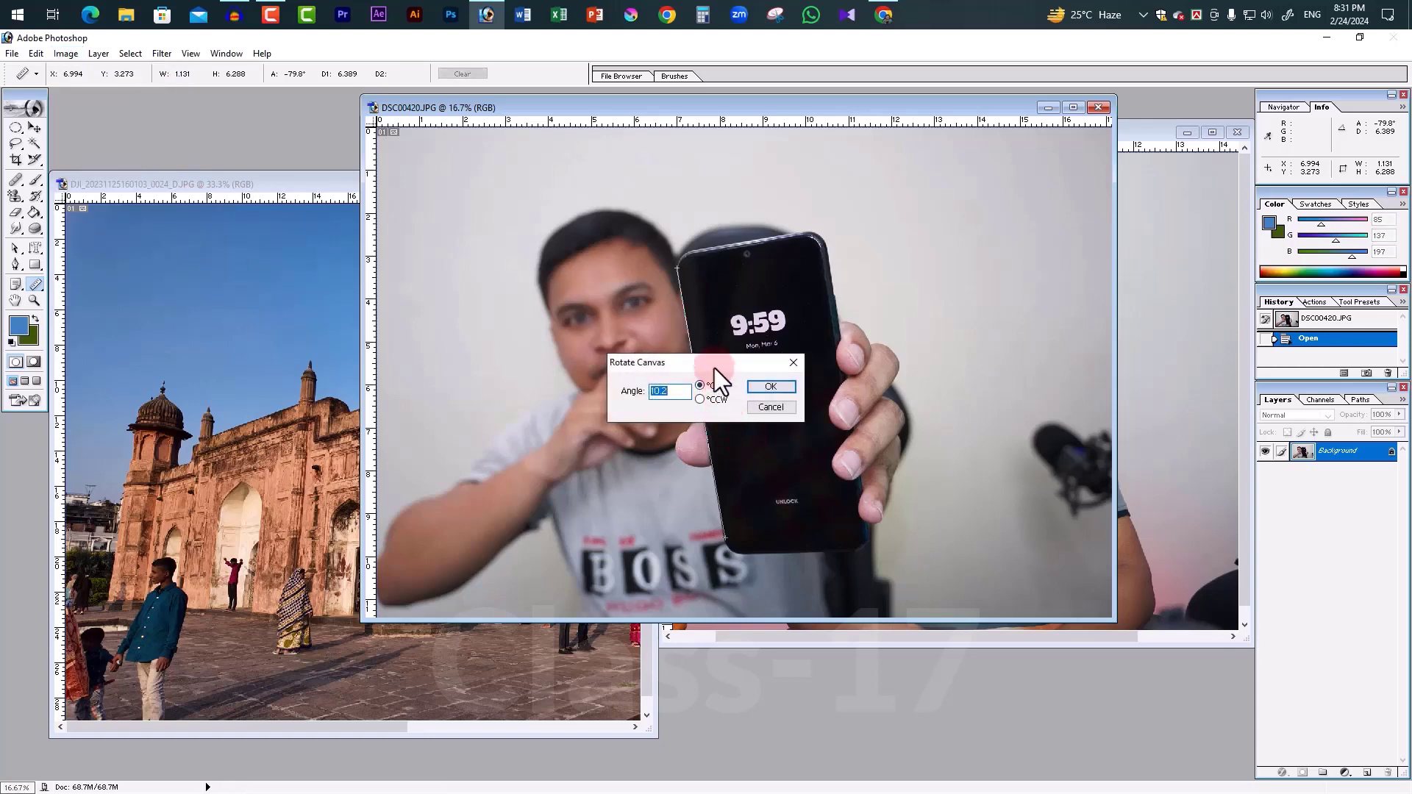
{"action": "mouse_move", "coordinate": [713, 368]}
{"action": "left_mouse_down"}
{"action": "mouse_move", "coordinate": [1163, 317]}
{"action": "mouse_move", "coordinate": [1141, 301]}
{"action": "left_mouse_up"}
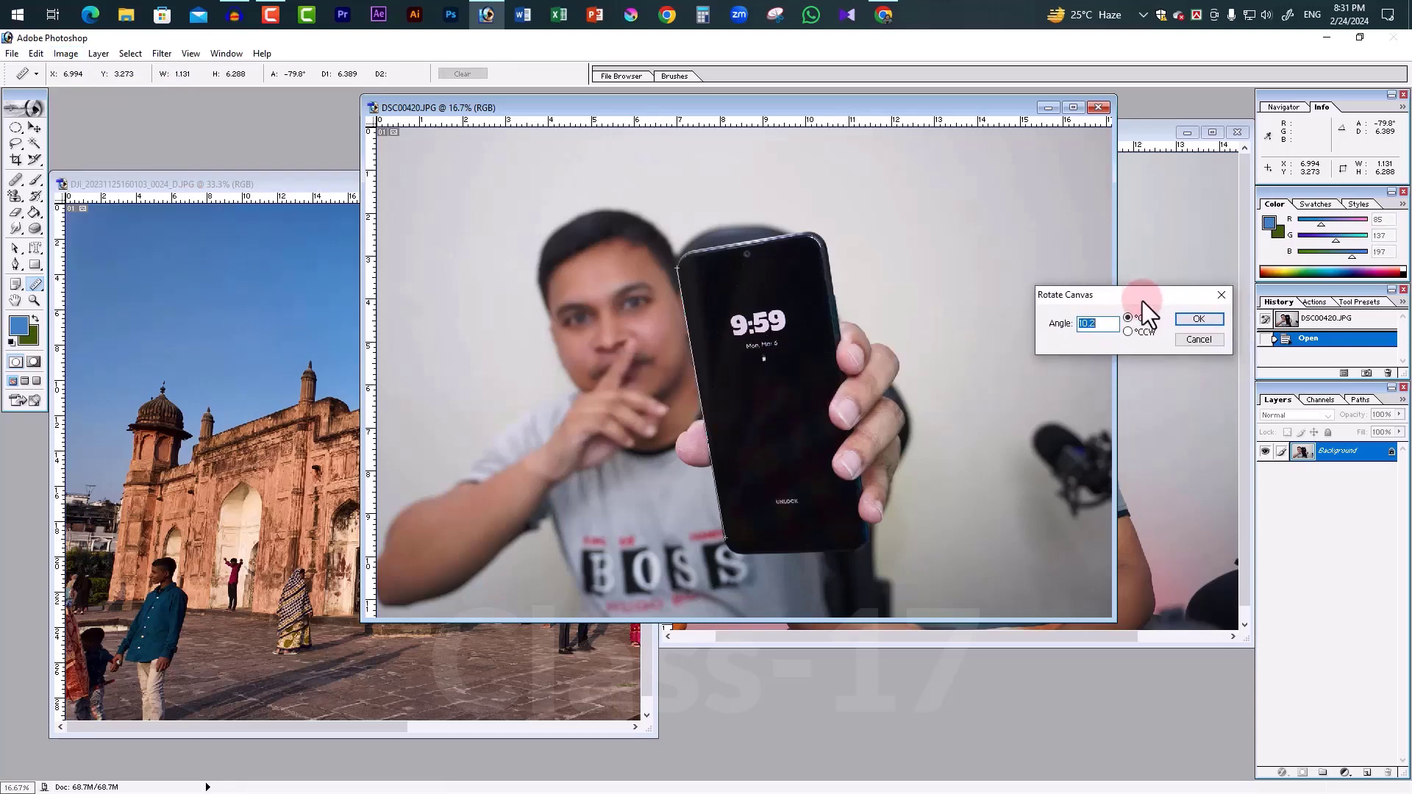
{"action": "left_click", "coordinate": [1194, 319]}
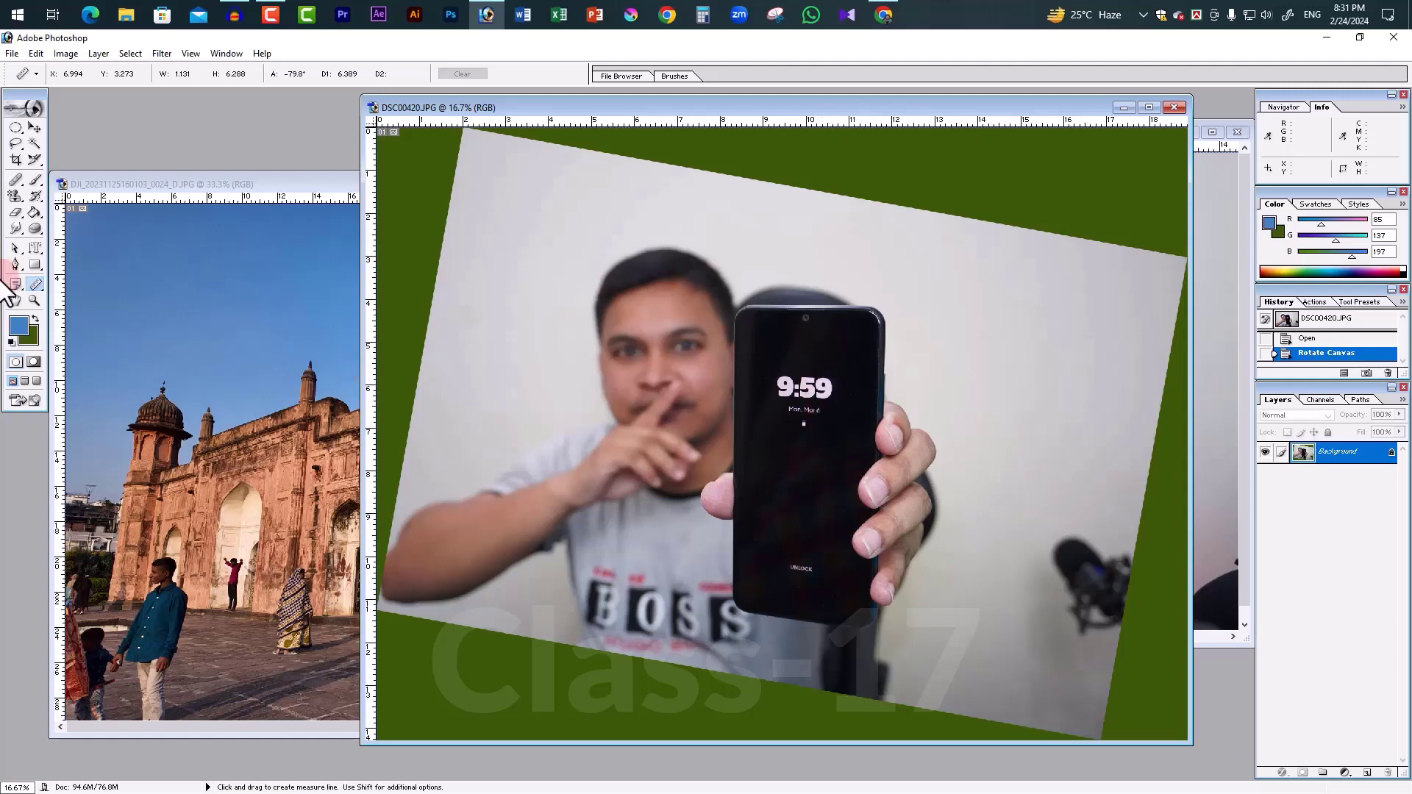
Undo the canvas rotation and re-measure the phone's left edge at -79.9°
{"action": "key", "text": "ctrl+z"}
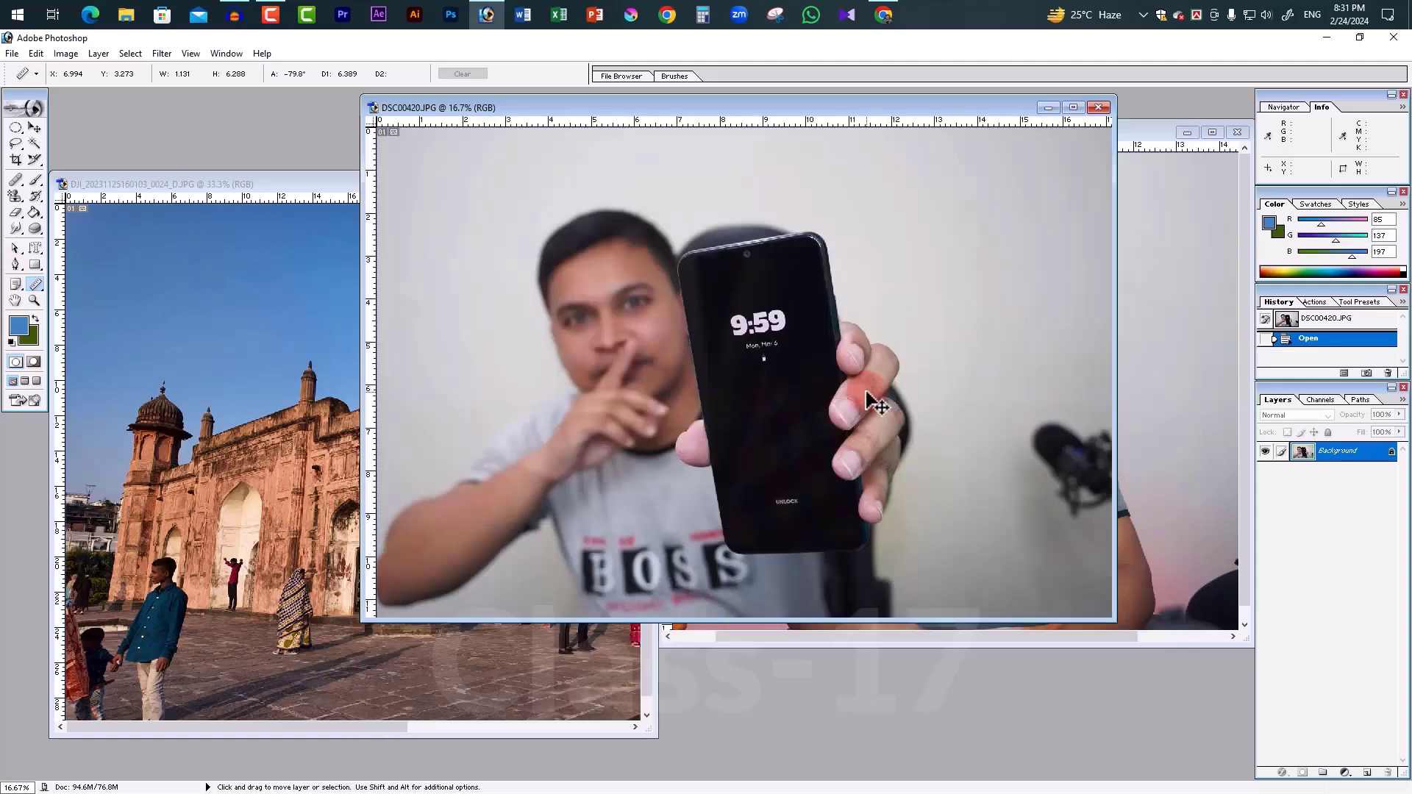
{"action": "right_click", "coordinate": [37, 284]}
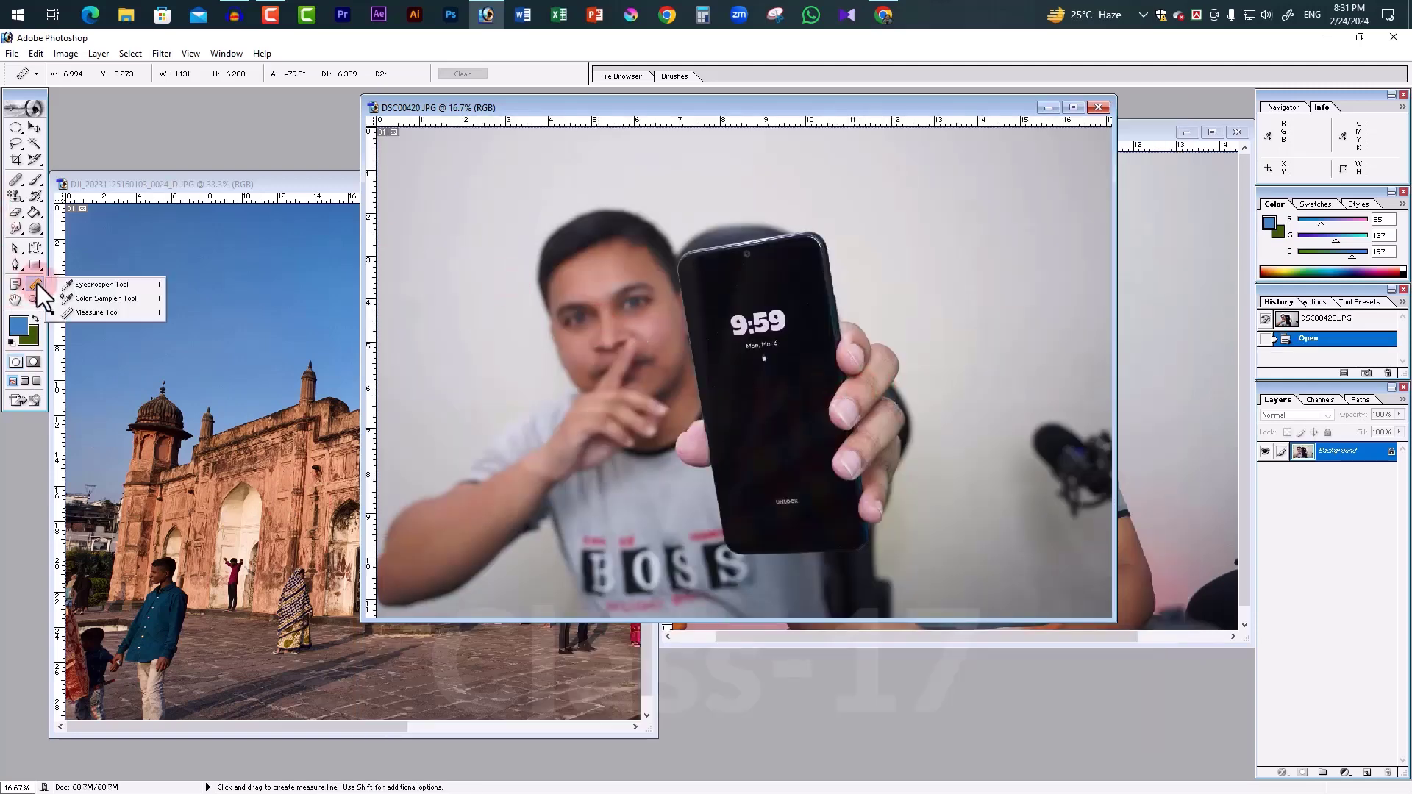
{"action": "left_click", "coordinate": [104, 314]}
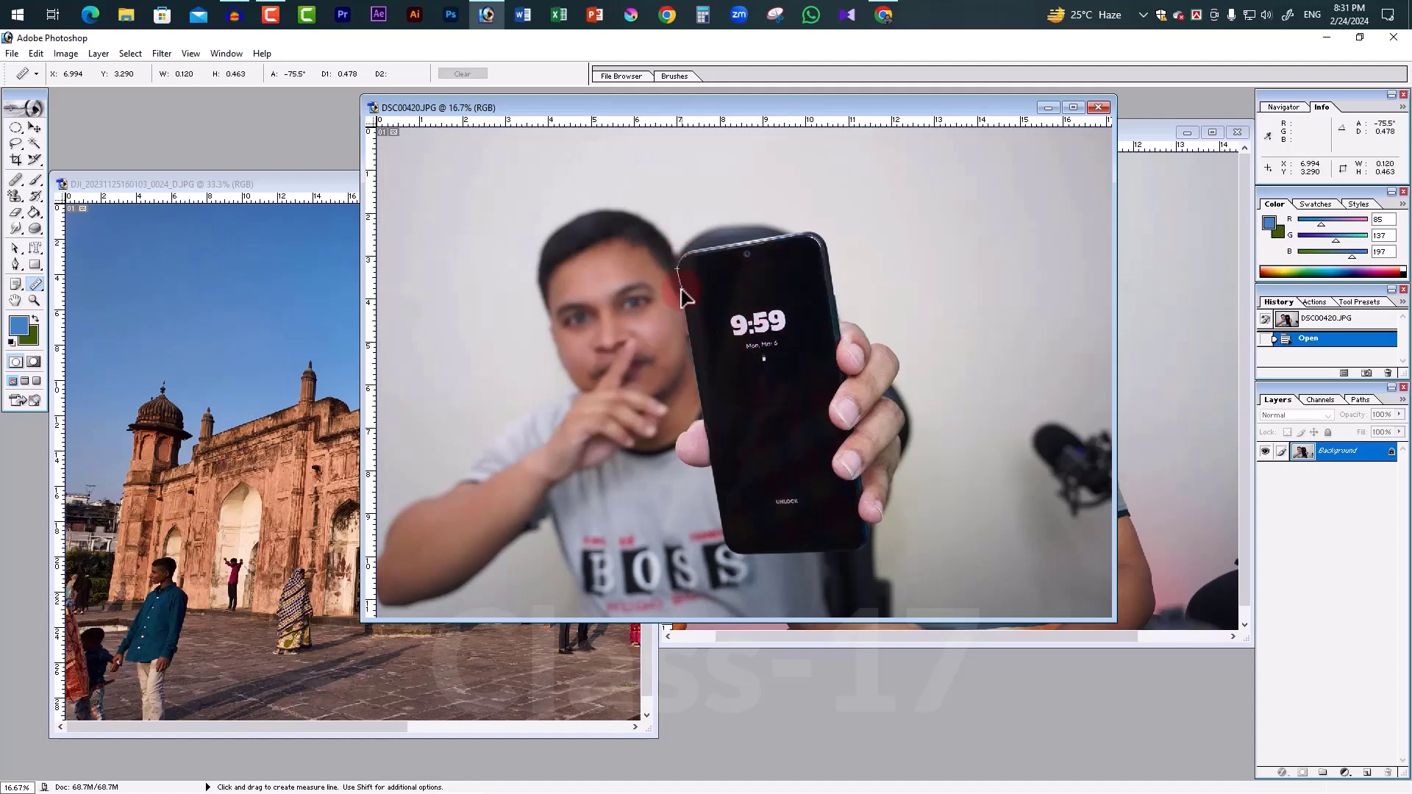
{"action": "left_click_drag", "start_coordinate": [677, 269], "coordinate": [725, 546]}
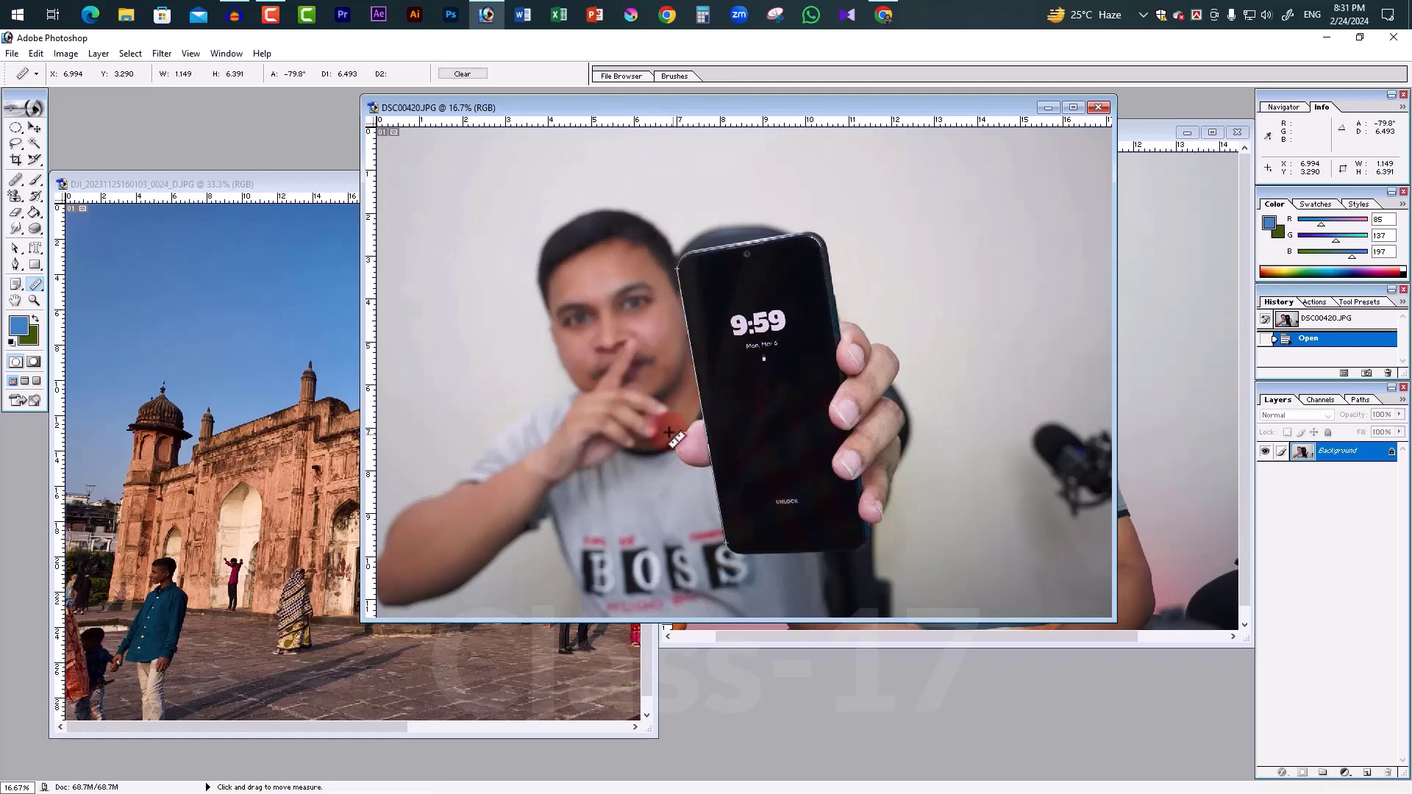
{"action": "left_click", "coordinate": [66, 54]}
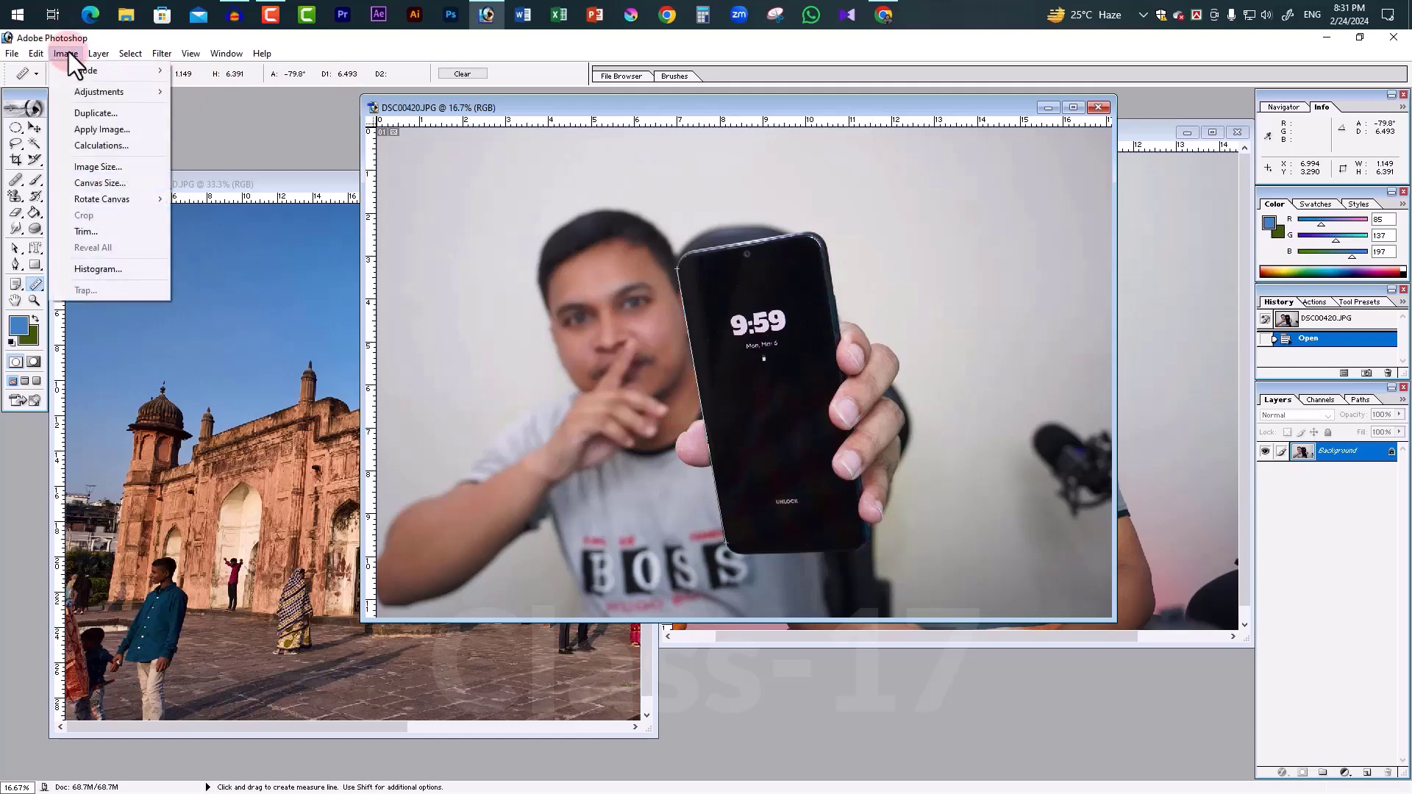
{"action": "mouse_move", "coordinate": [101, 198]}
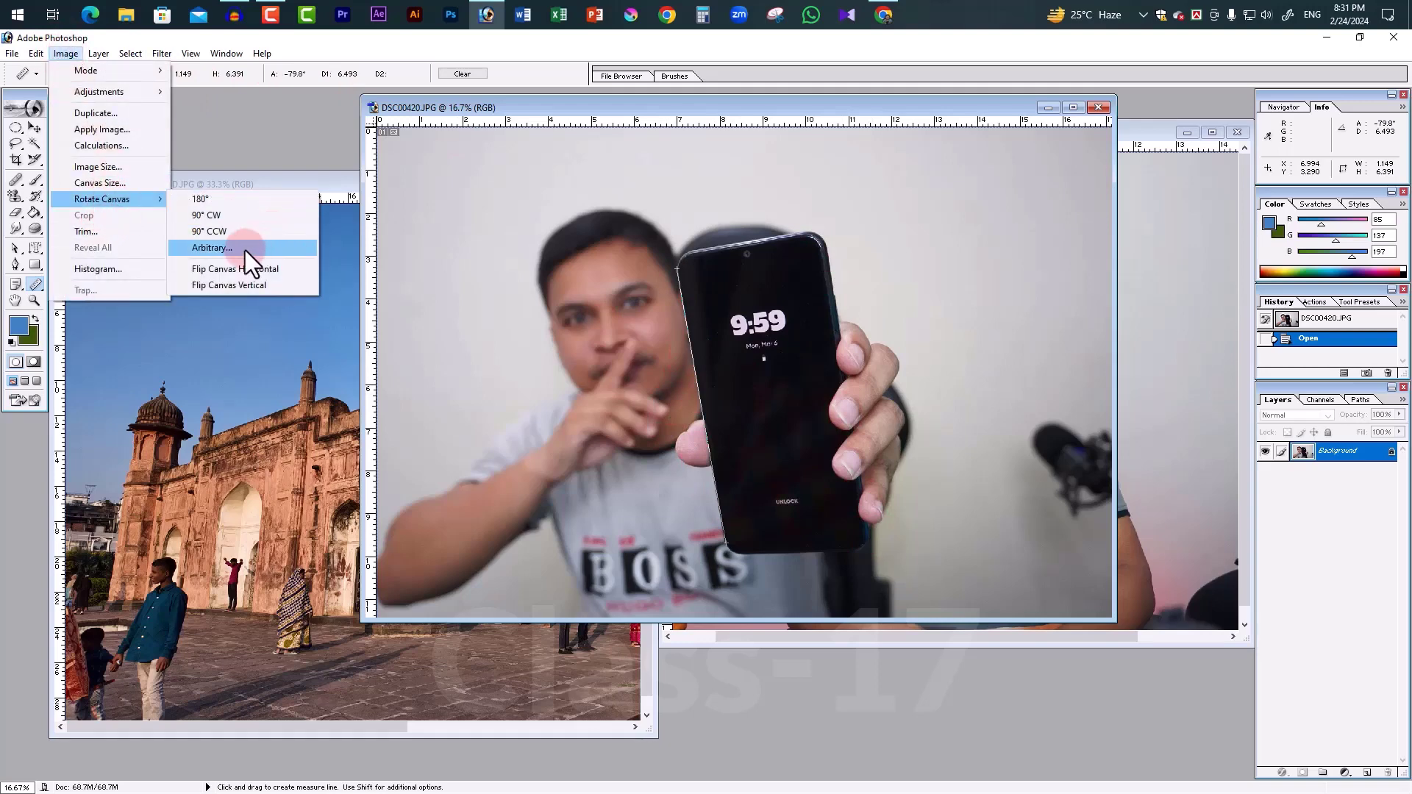
Rotate the canvas arbitrarily 10.19° clockwise, then restore documents to floating windows
{"action": "left_click", "coordinate": [227, 250]}
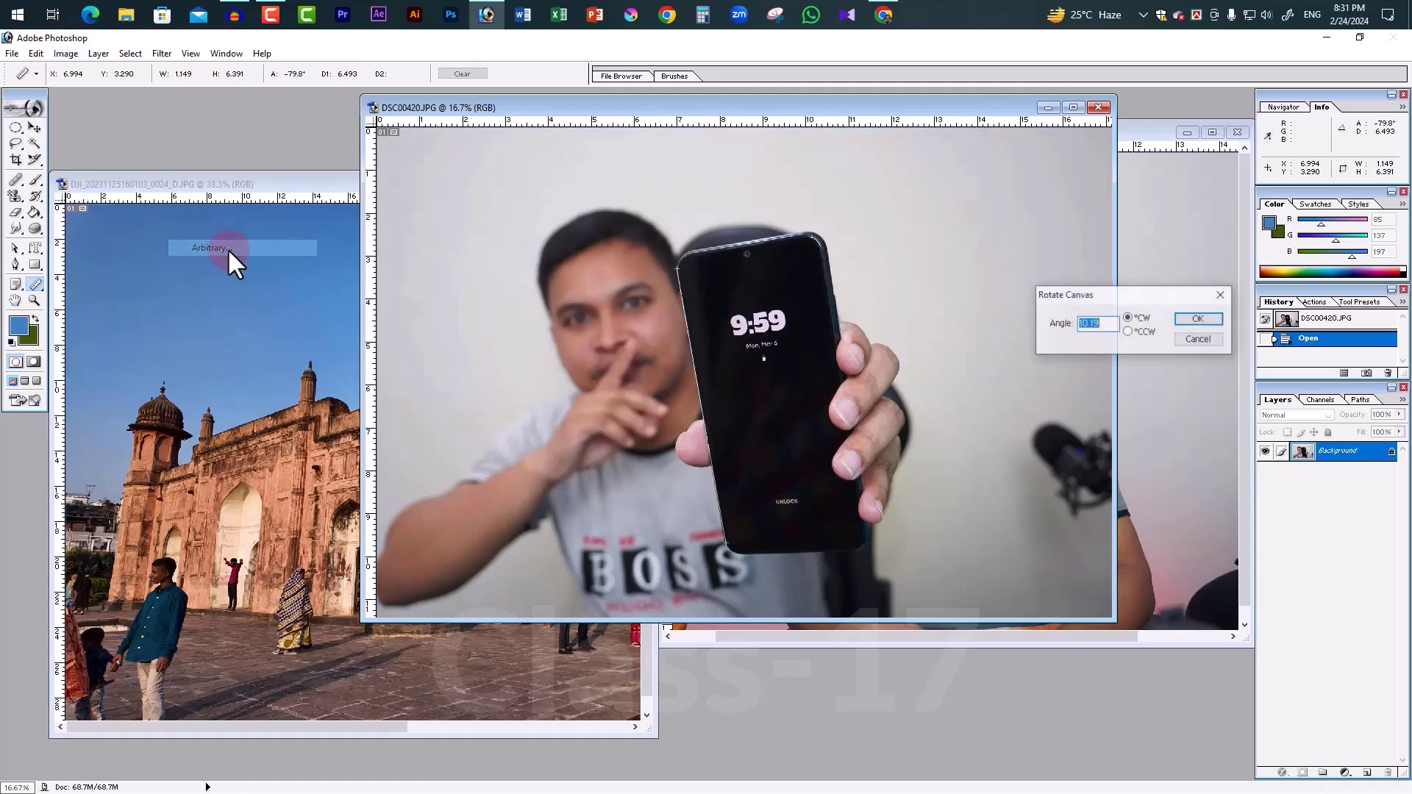
{"action": "left_click", "coordinate": [1199, 319]}
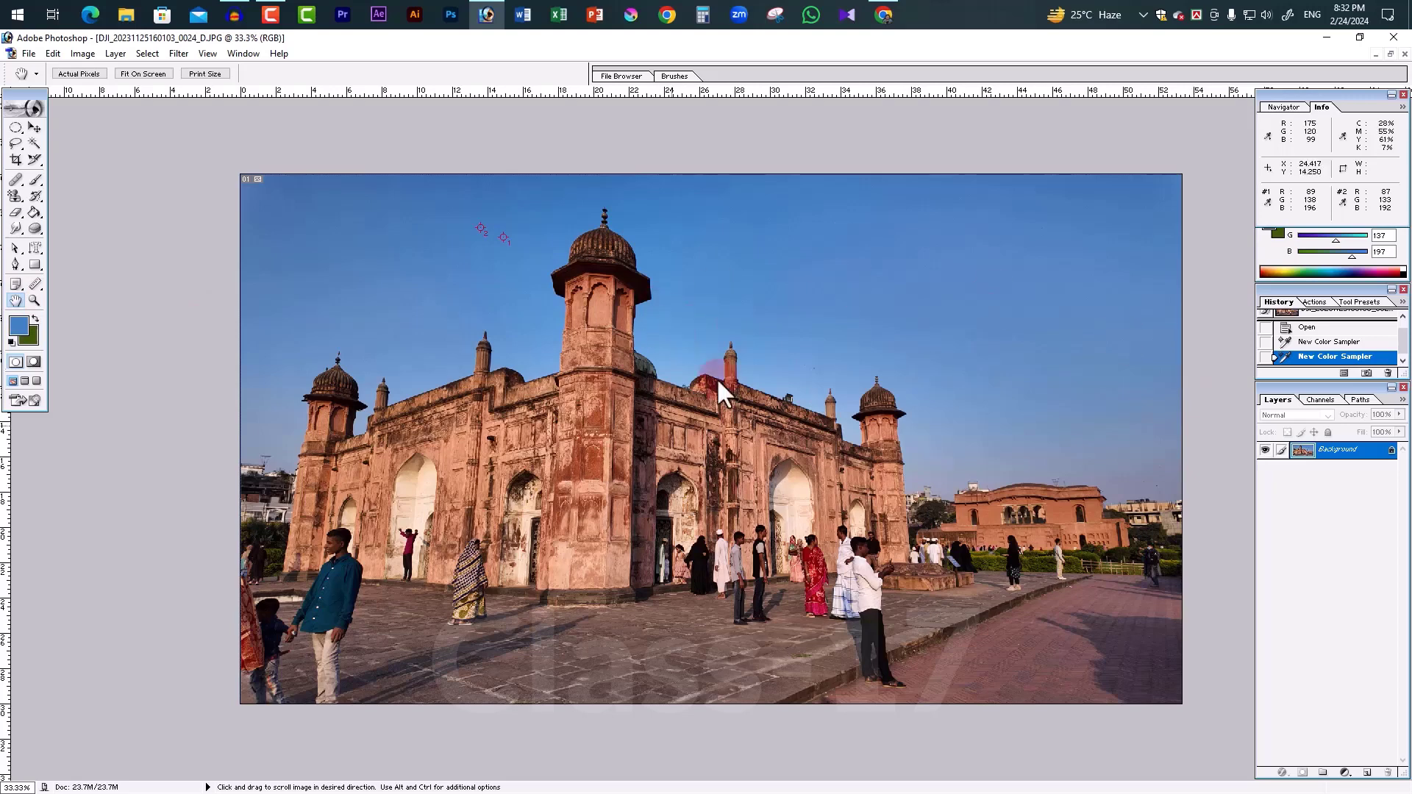
{"action": "left_click", "coordinate": [1390, 55]}
Move and resize the building photo and blue-circle portrait windows side by side
{"action": "left_click_drag", "start_coordinate": [585, 122], "coordinate": [501, 119]}
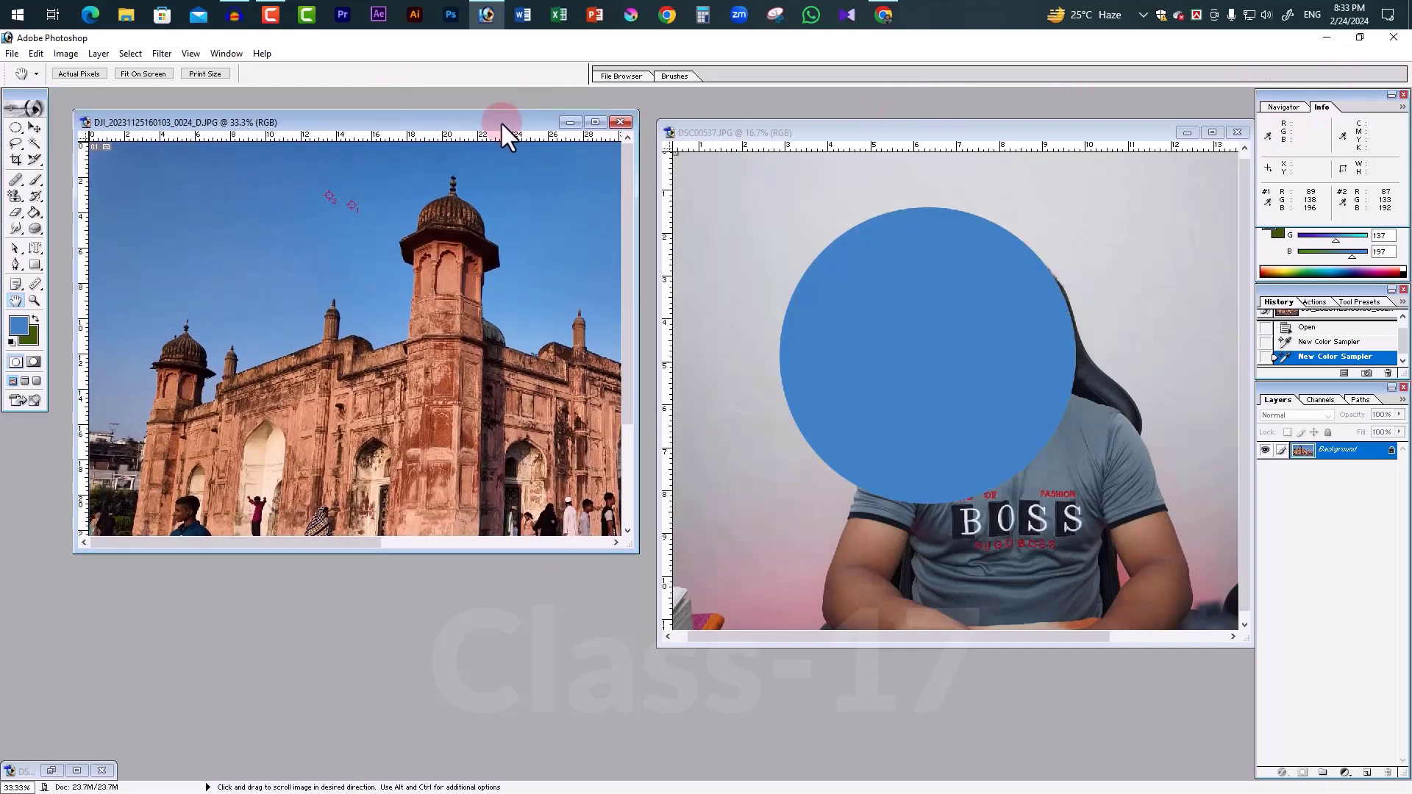
{"action": "left_click_drag", "start_coordinate": [635, 548], "coordinate": [388, 650]}
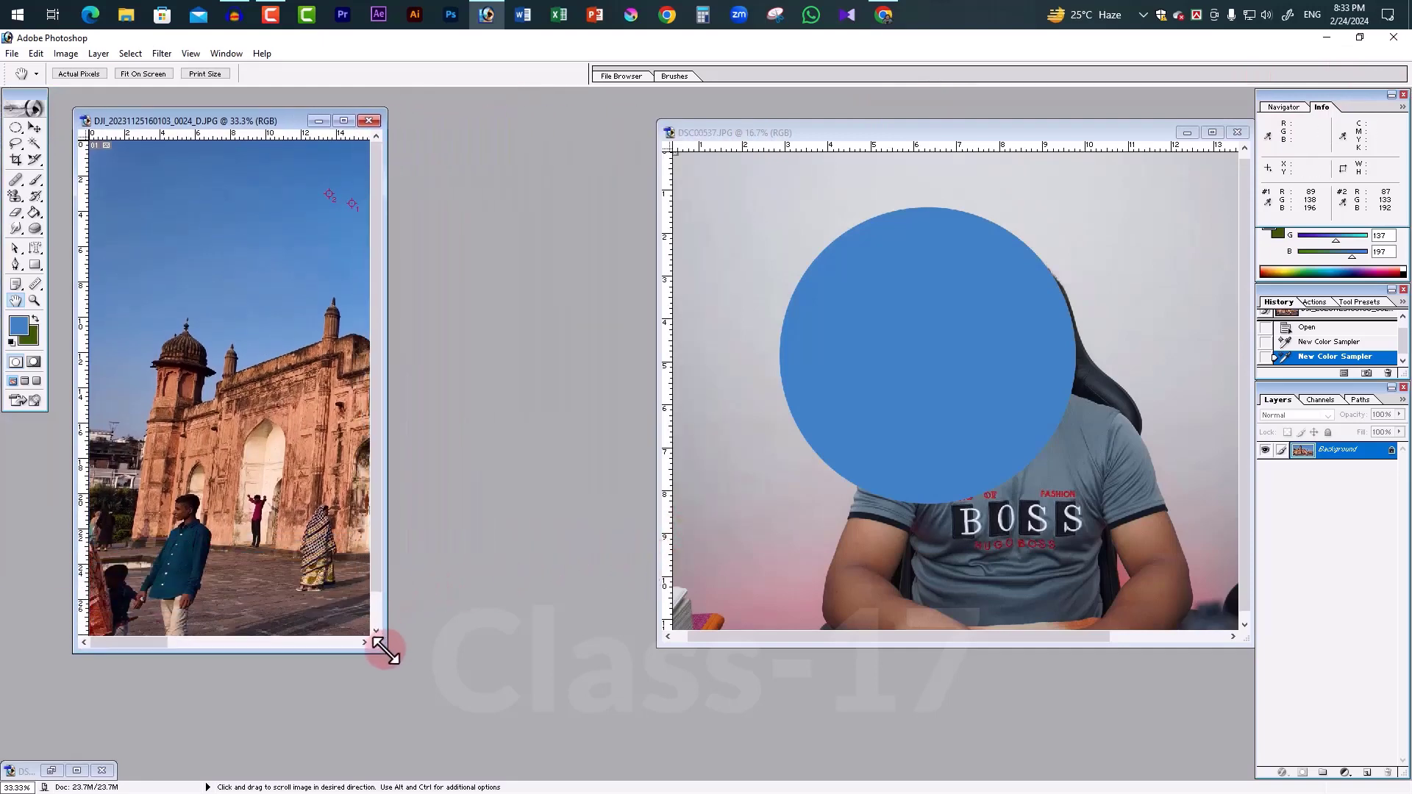
{"action": "left_click_drag", "start_coordinate": [898, 134], "coordinate": [682, 127]}
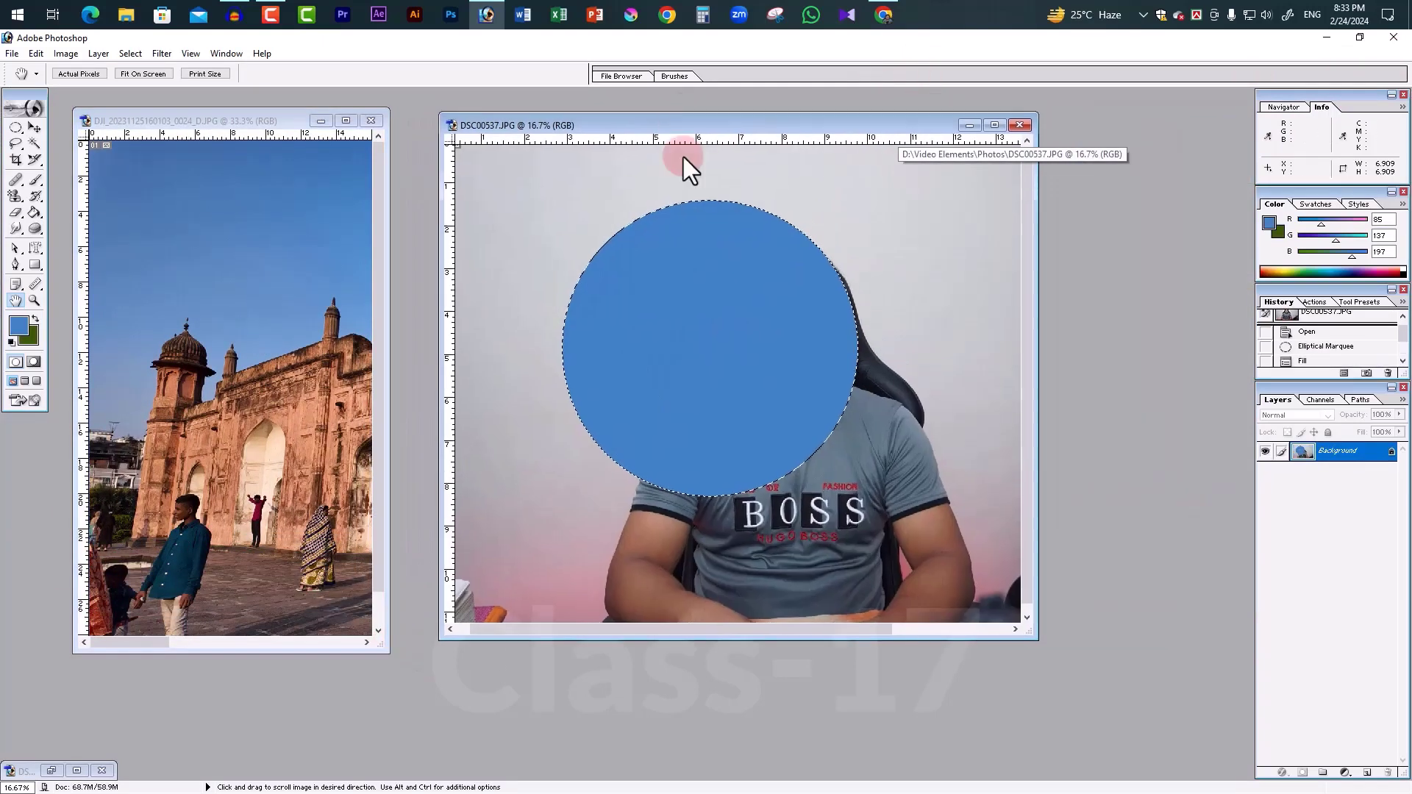
{"action": "left_click_drag", "start_coordinate": [1036, 639], "coordinate": [1059, 658]}
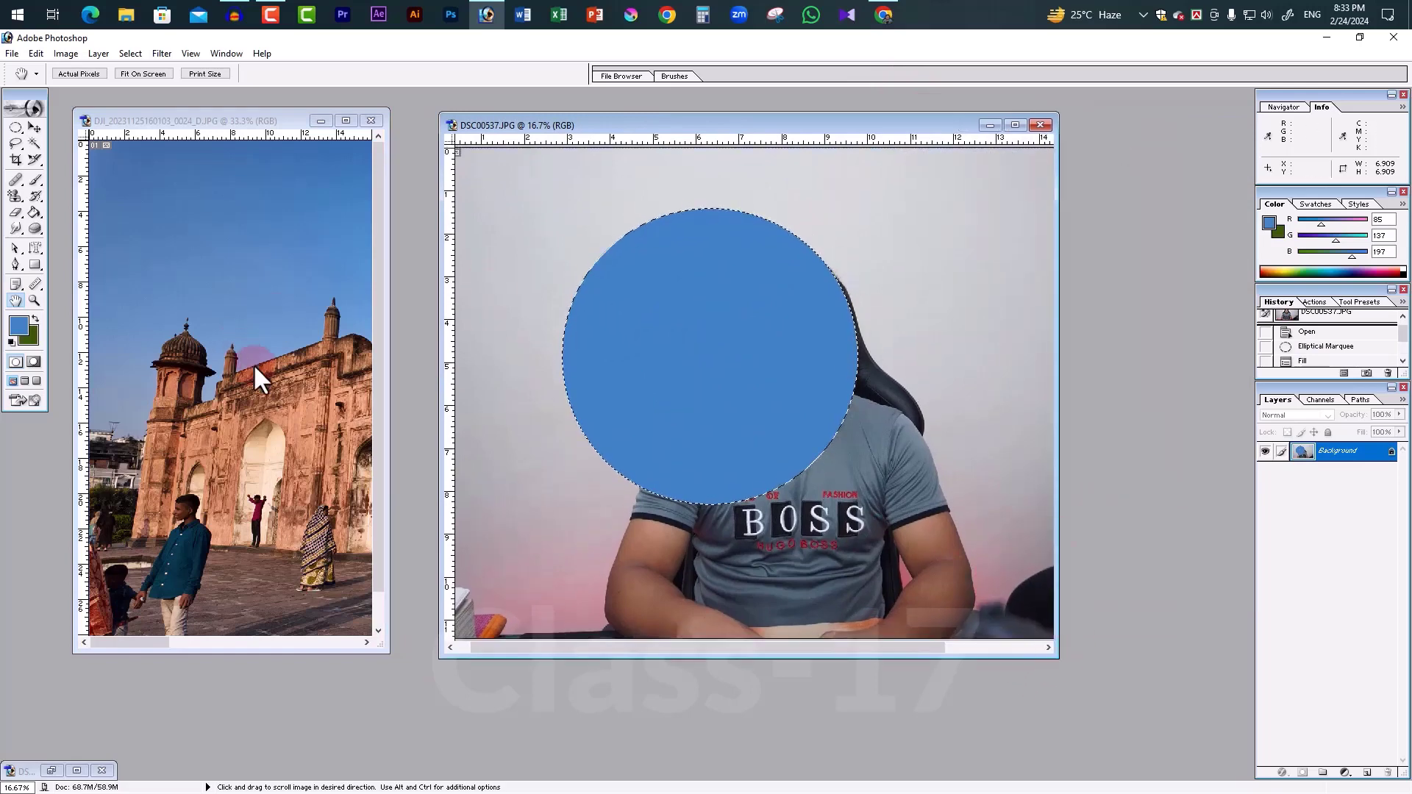
Pan the building photo across to its domed tower and courtyard
{"action": "left_click", "coordinate": [284, 422]}
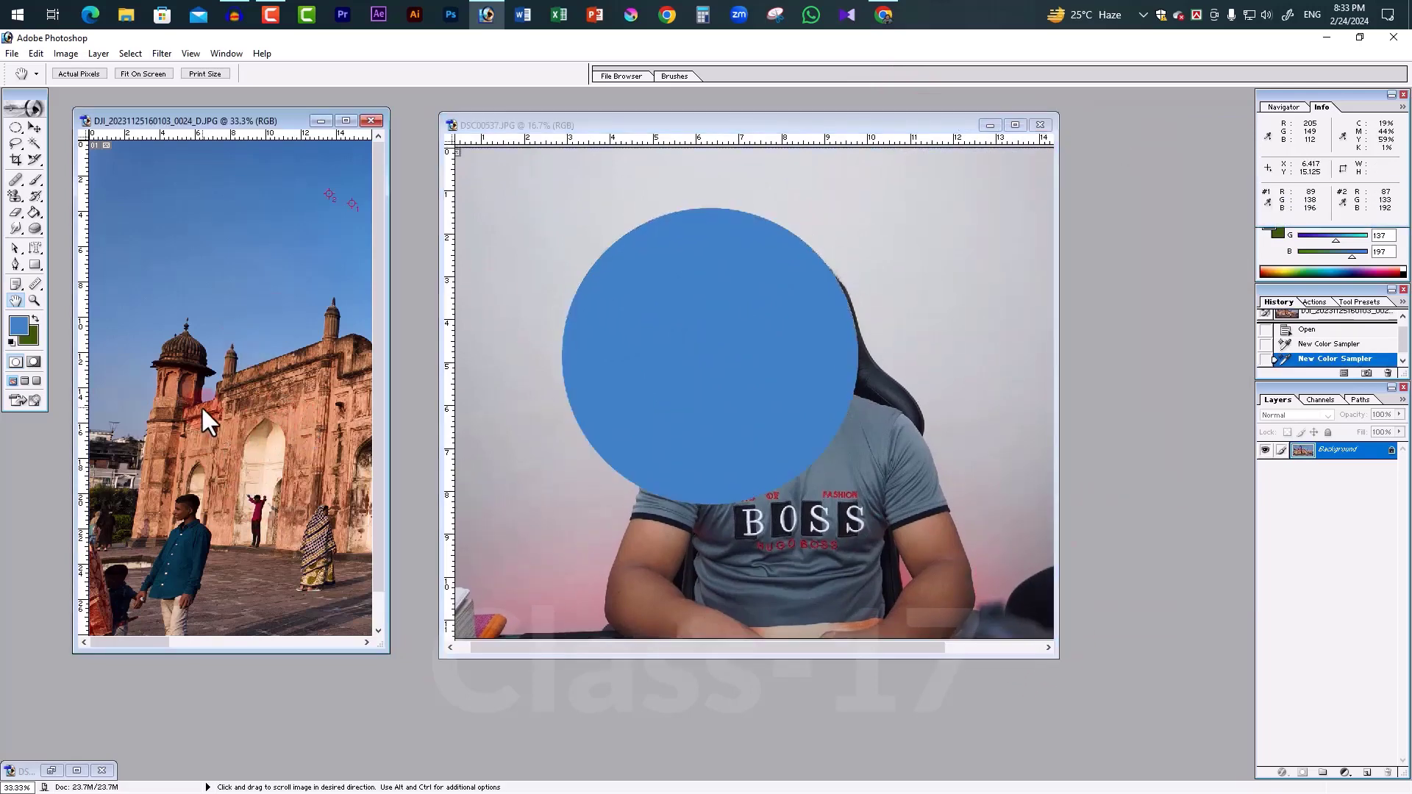
{"action": "left_click_drag", "start_coordinate": [201, 404], "coordinate": [228, 394]}
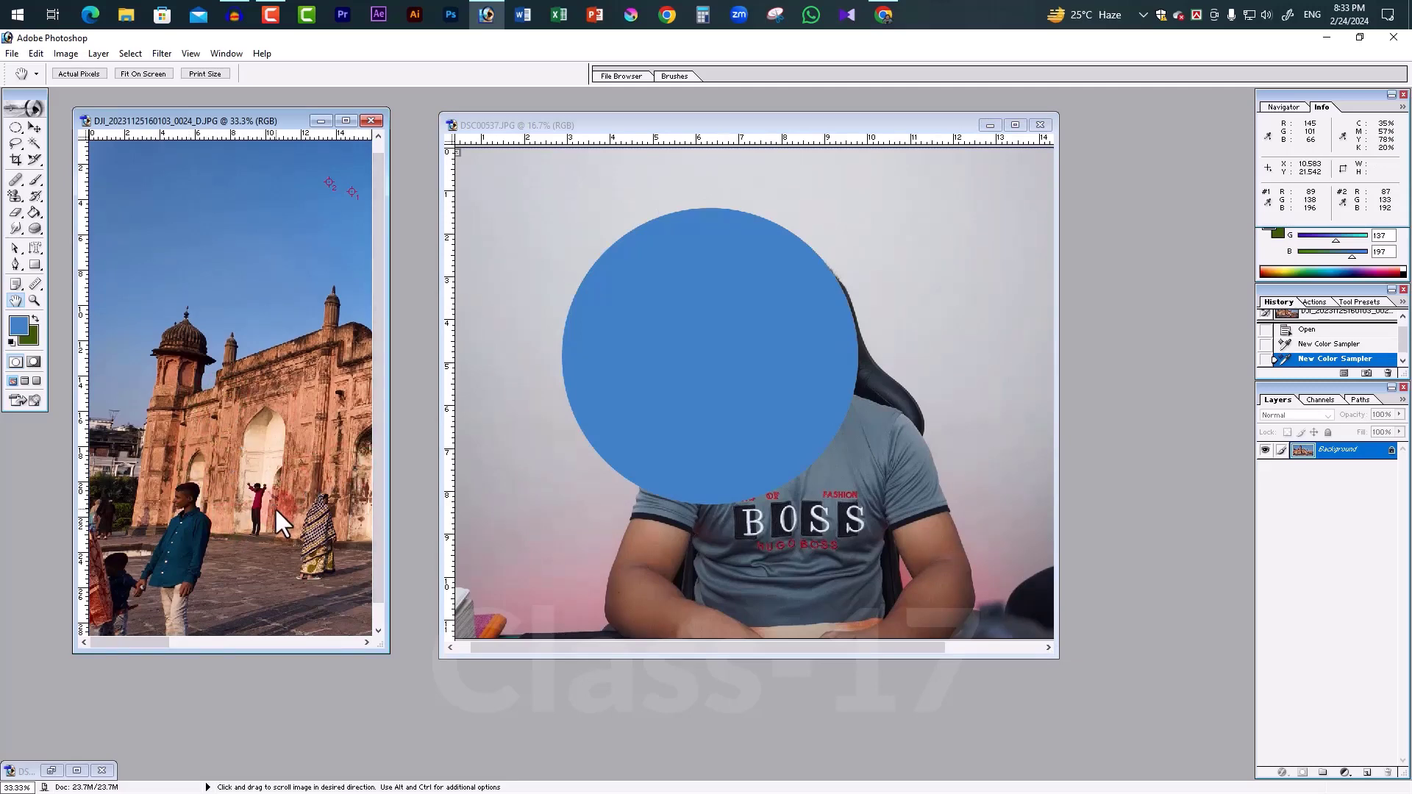
{"action": "scroll", "coordinate": [263, 373], "scroll_direction": "right", "scroll_amount": 1}
{"action": "scroll", "coordinate": [298, 405], "scroll_direction": "right", "scroll_amount": 1}
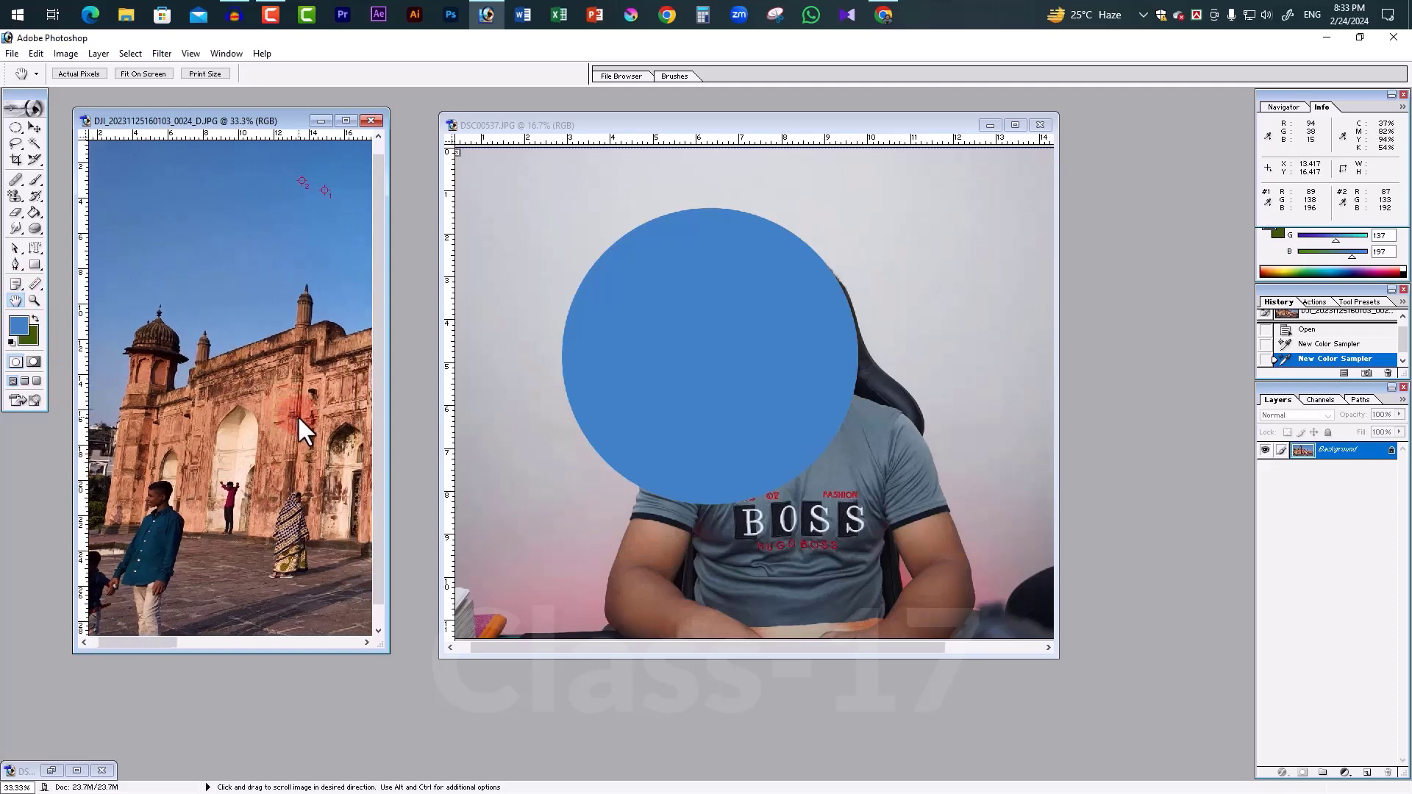
{"action": "scroll", "coordinate": [297, 414], "scroll_direction": "right", "scroll_amount": 2}
{"action": "scroll", "coordinate": [275, 416], "scroll_direction": "right", "scroll_amount": 1}
{"action": "scroll", "coordinate": [256, 403], "scroll_direction": "right", "scroll_amount": 2}
{"action": "scroll", "coordinate": [275, 390], "scroll_direction": "right", "scroll_amount": 2}
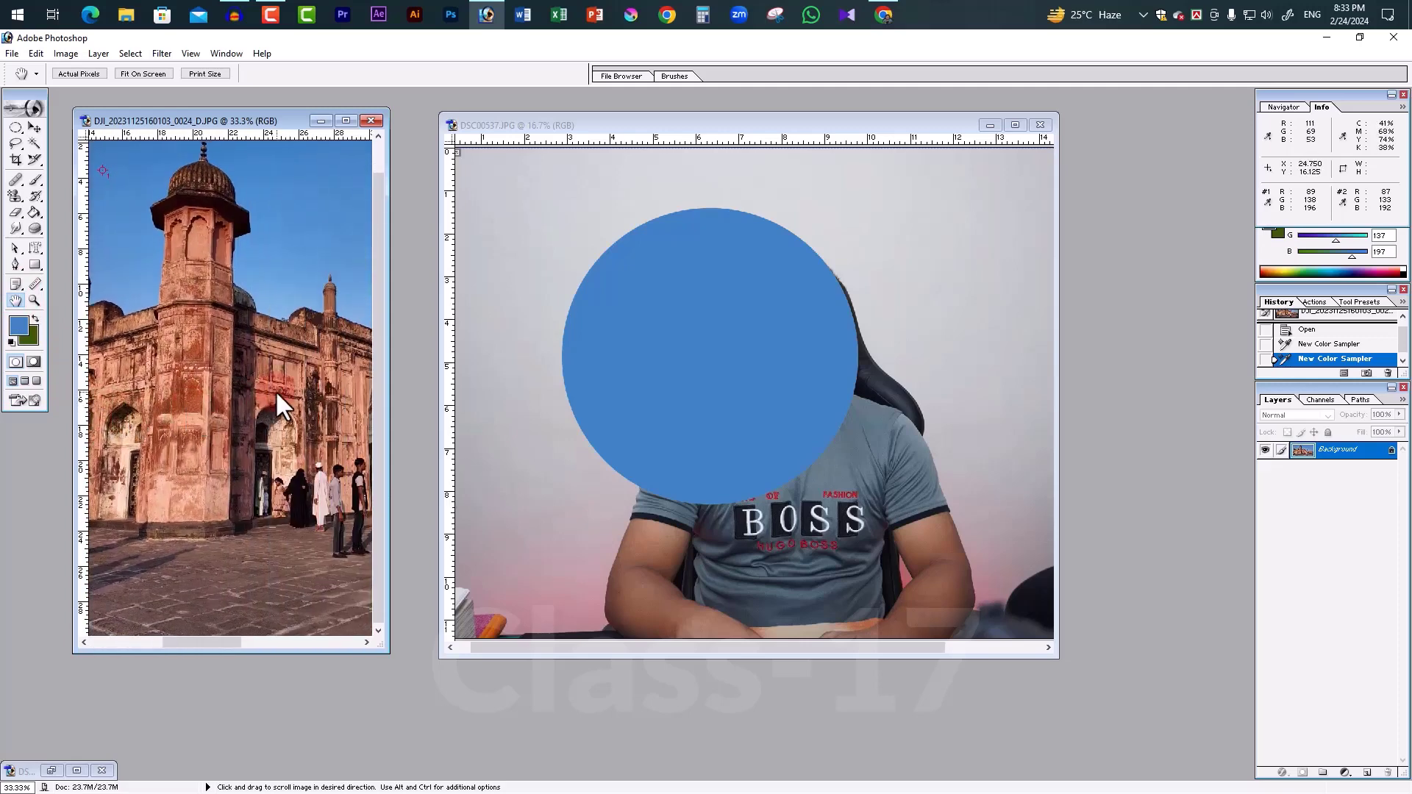
{"action": "scroll", "coordinate": [246, 409], "scroll_direction": "up", "scroll_amount": 2}
{"action": "scroll", "coordinate": [246, 409], "scroll_direction": "right", "scroll_amount": 2}
{"action": "scroll", "coordinate": [214, 422], "scroll_direction": "right", "scroll_amount": 2}
{"action": "scroll", "coordinate": [228, 427], "scroll_direction": "right", "scroll_amount": 2}
{"action": "scroll", "coordinate": [220, 435], "scroll_direction": "right", "scroll_amount": 2}
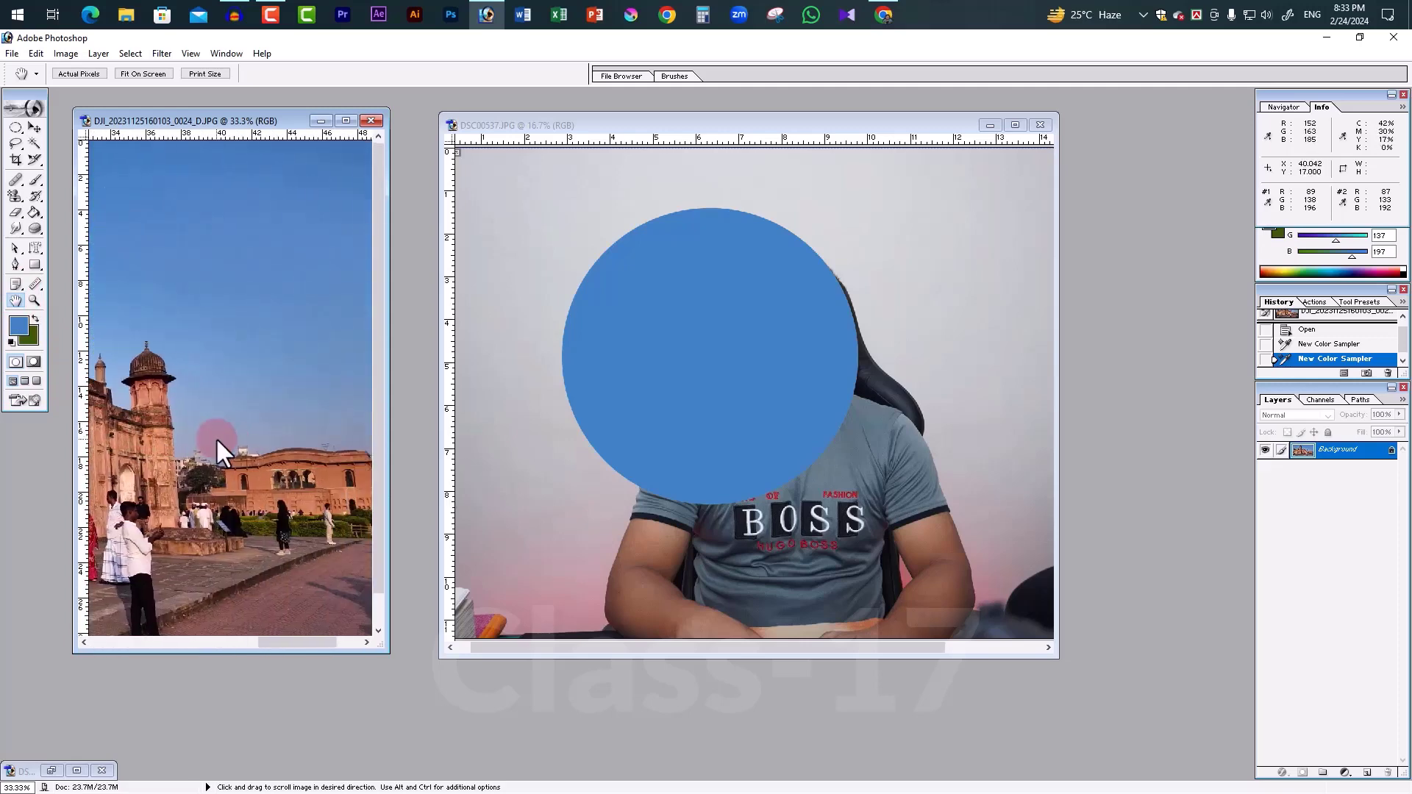
{"action": "scroll", "coordinate": [235, 441], "scroll_direction": "right", "scroll_amount": 2}
{"action": "scroll", "coordinate": [272, 467], "scroll_direction": "right", "scroll_amount": 2}
{"action": "scroll", "coordinate": [293, 489], "scroll_direction": "left", "scroll_amount": 2}
{"action": "scroll", "coordinate": [288, 387], "scroll_direction": "left", "scroll_amount": 1}
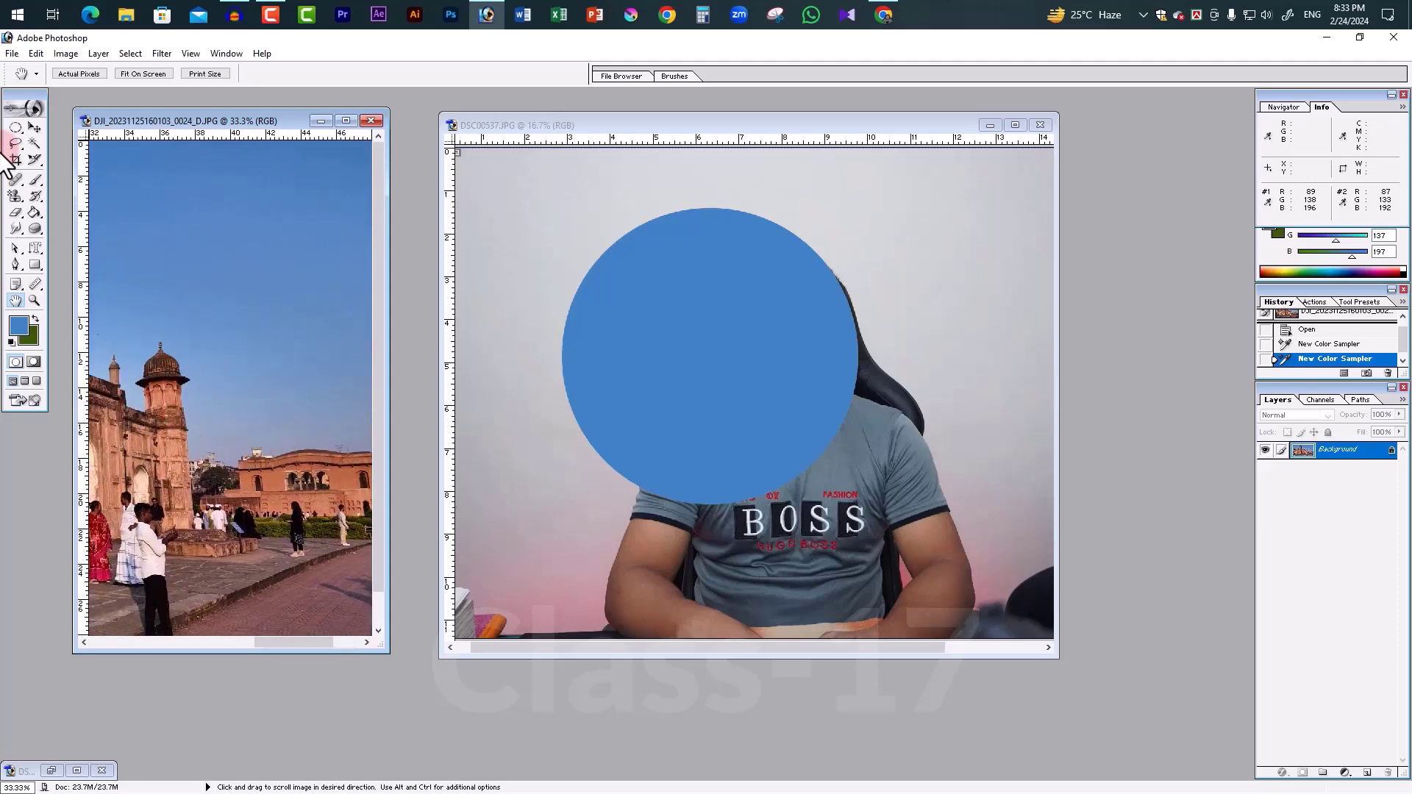
Try moving the locked building photo layer, dismiss the warnings, and pan the view
{"action": "left_click", "coordinate": [34, 128]}
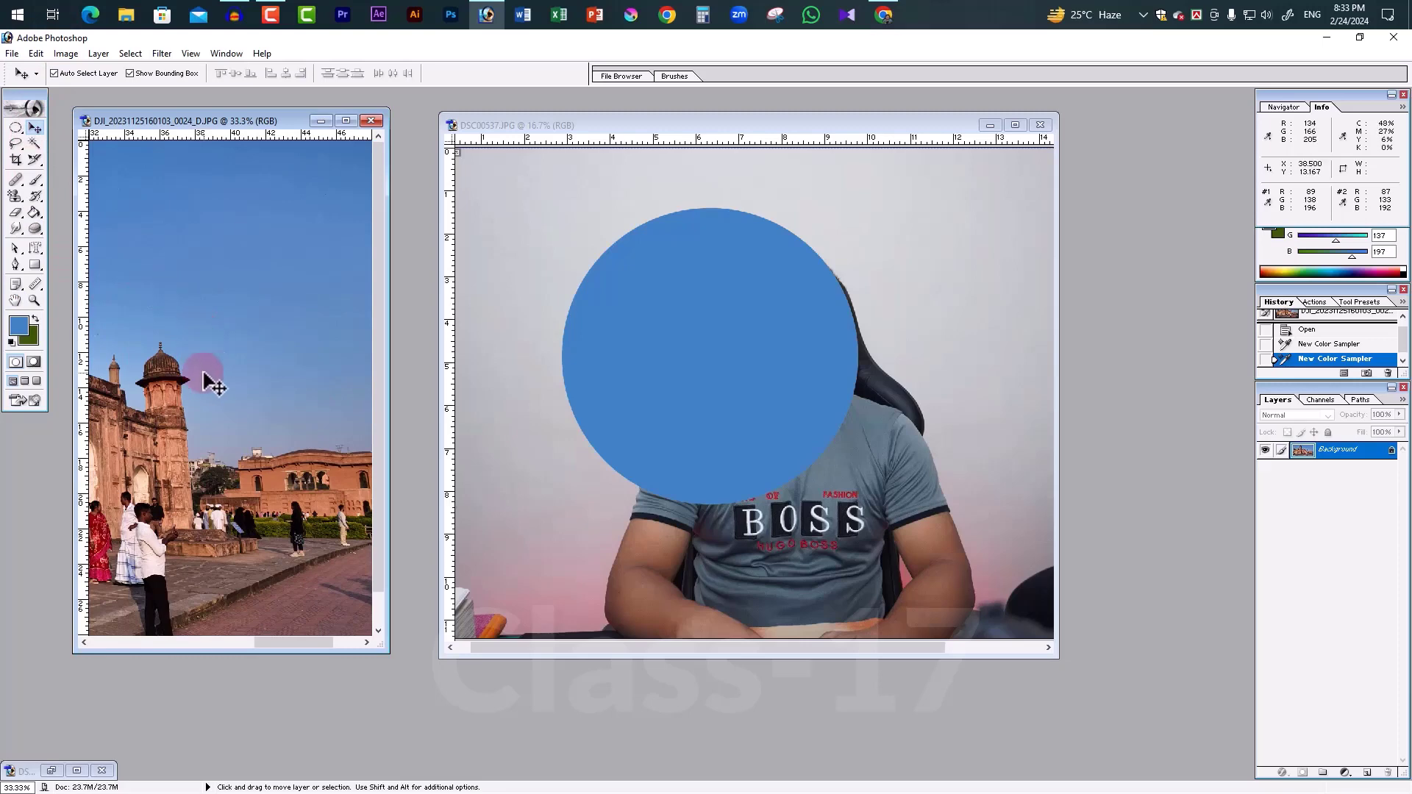
{"action": "left_click_drag", "start_coordinate": [212, 384], "coordinate": [258, 337]}
{"action": "left_click", "coordinate": [712, 321]}
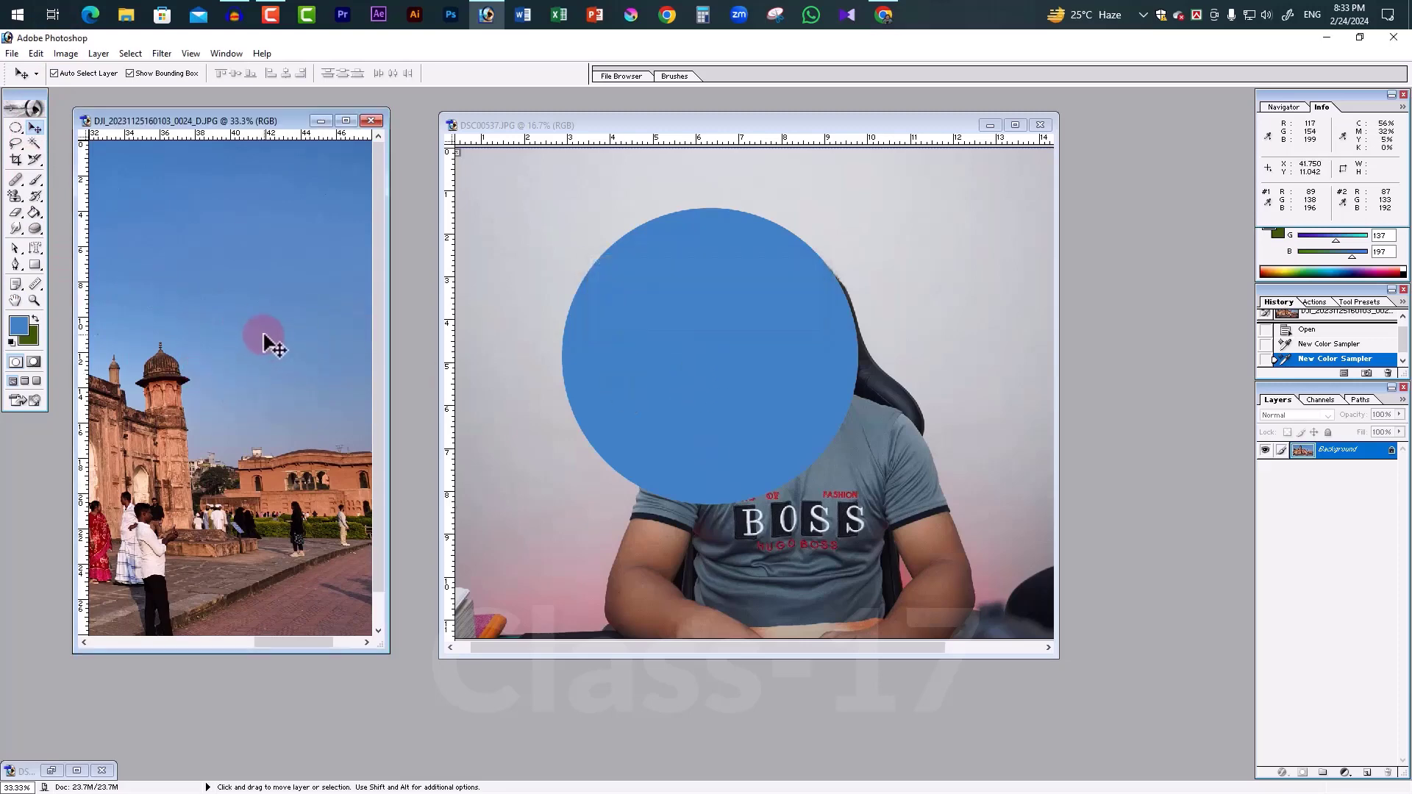
{"action": "left_click", "coordinate": [264, 334]}
{"action": "left_click", "coordinate": [709, 321]}
{"action": "mouse_move", "coordinate": [230, 340]}
{"action": "left_mouse_down"}
{"action": "mouse_move", "coordinate": [205, 401]}
{"action": "mouse_move", "coordinate": [221, 408]}
{"action": "left_mouse_up"}
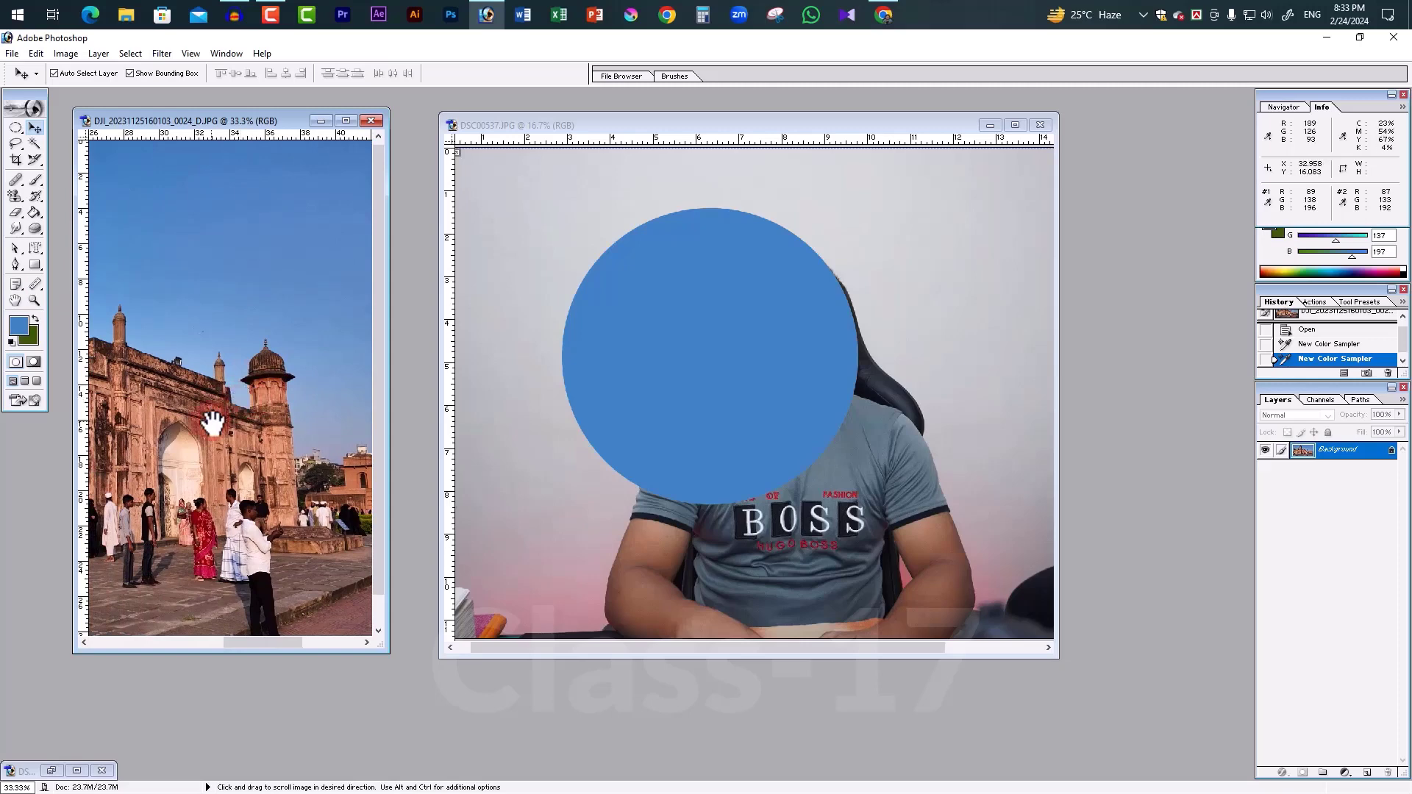
{"action": "left_click_drag", "start_coordinate": [202, 431], "coordinate": [274, 437]}
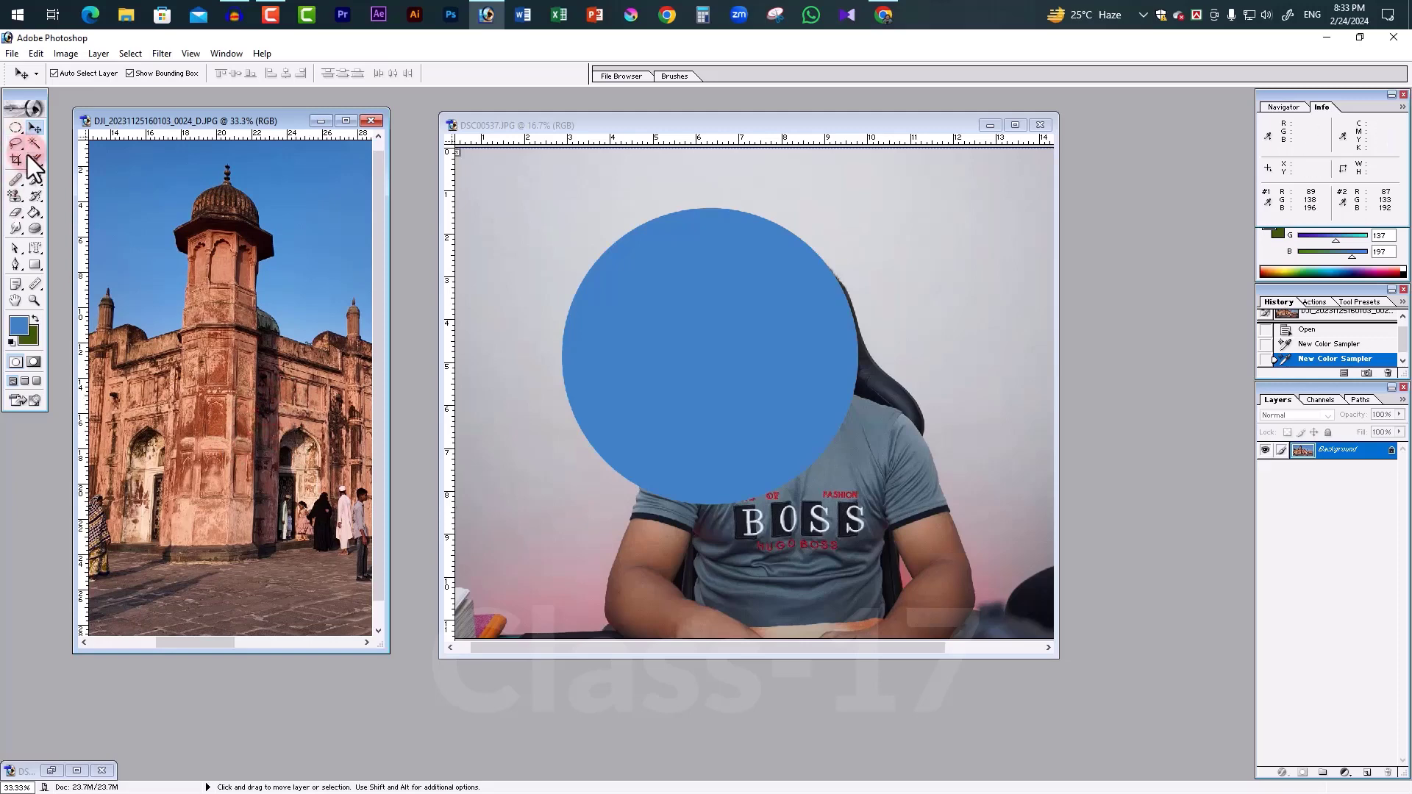
Switch to the healing brush and pan the mosque photo, leaving it unedited
{"action": "left_click", "coordinate": [15, 178]}
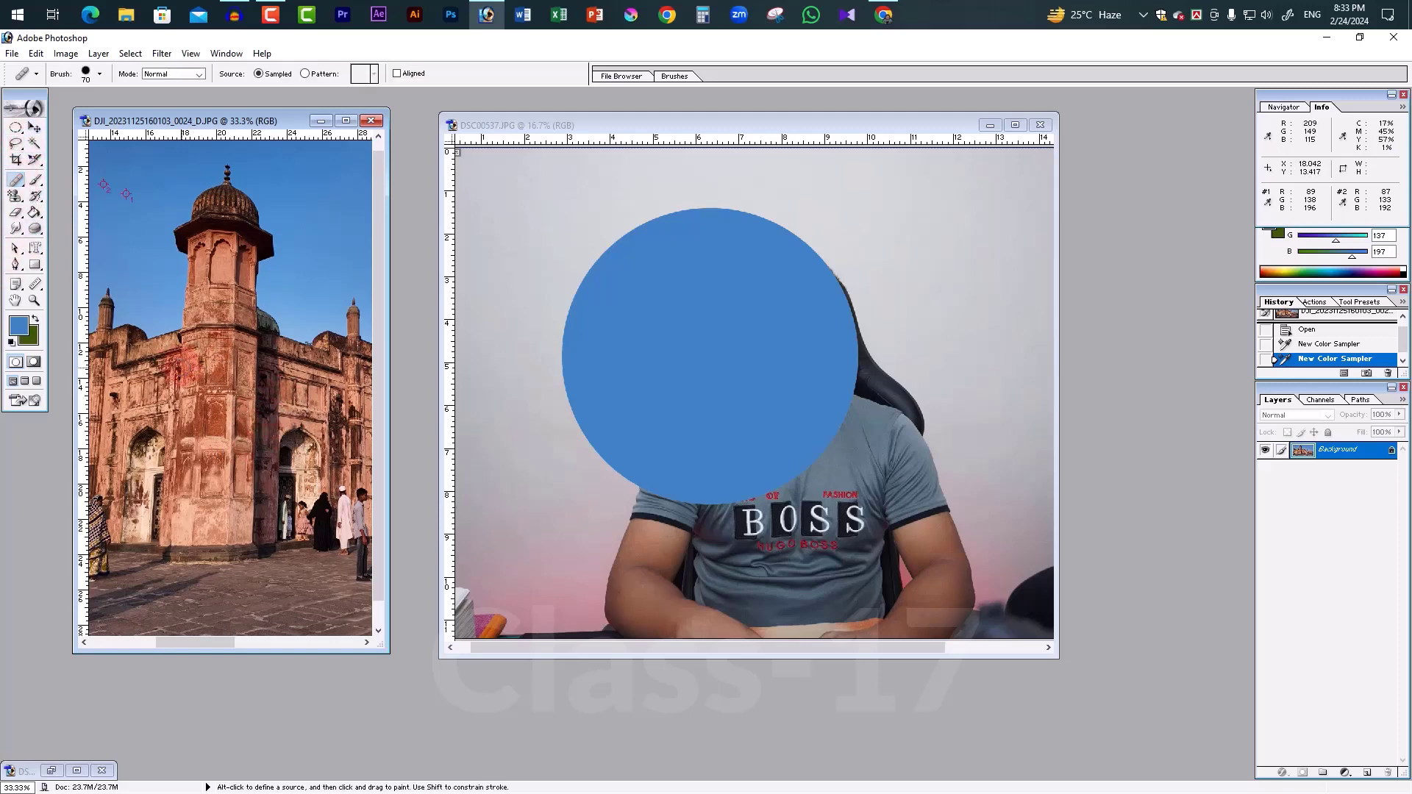
{"action": "left_click_drag", "start_coordinate": [183, 366], "coordinate": [265, 391]}
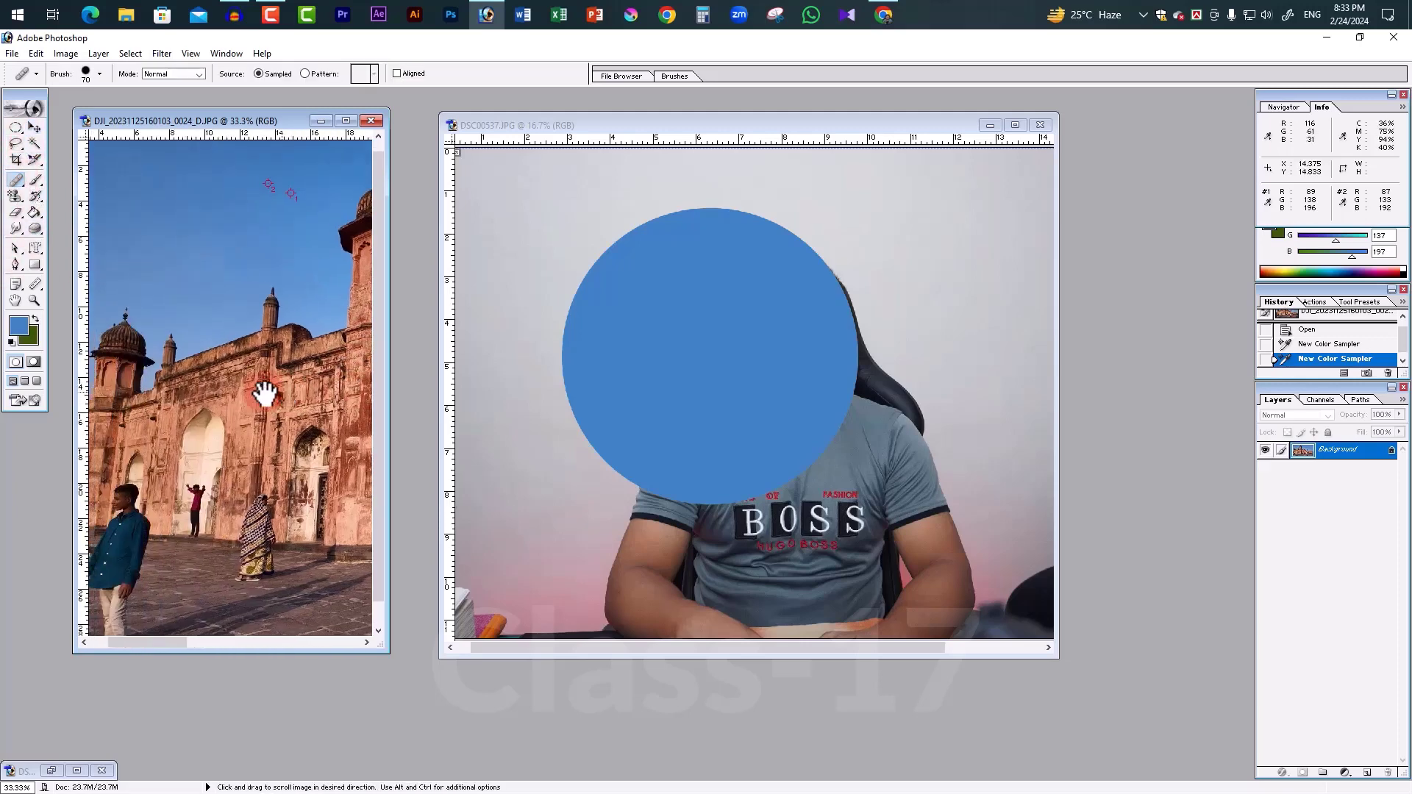
{"action": "left_click_drag", "start_coordinate": [176, 430], "coordinate": [96, 441]}
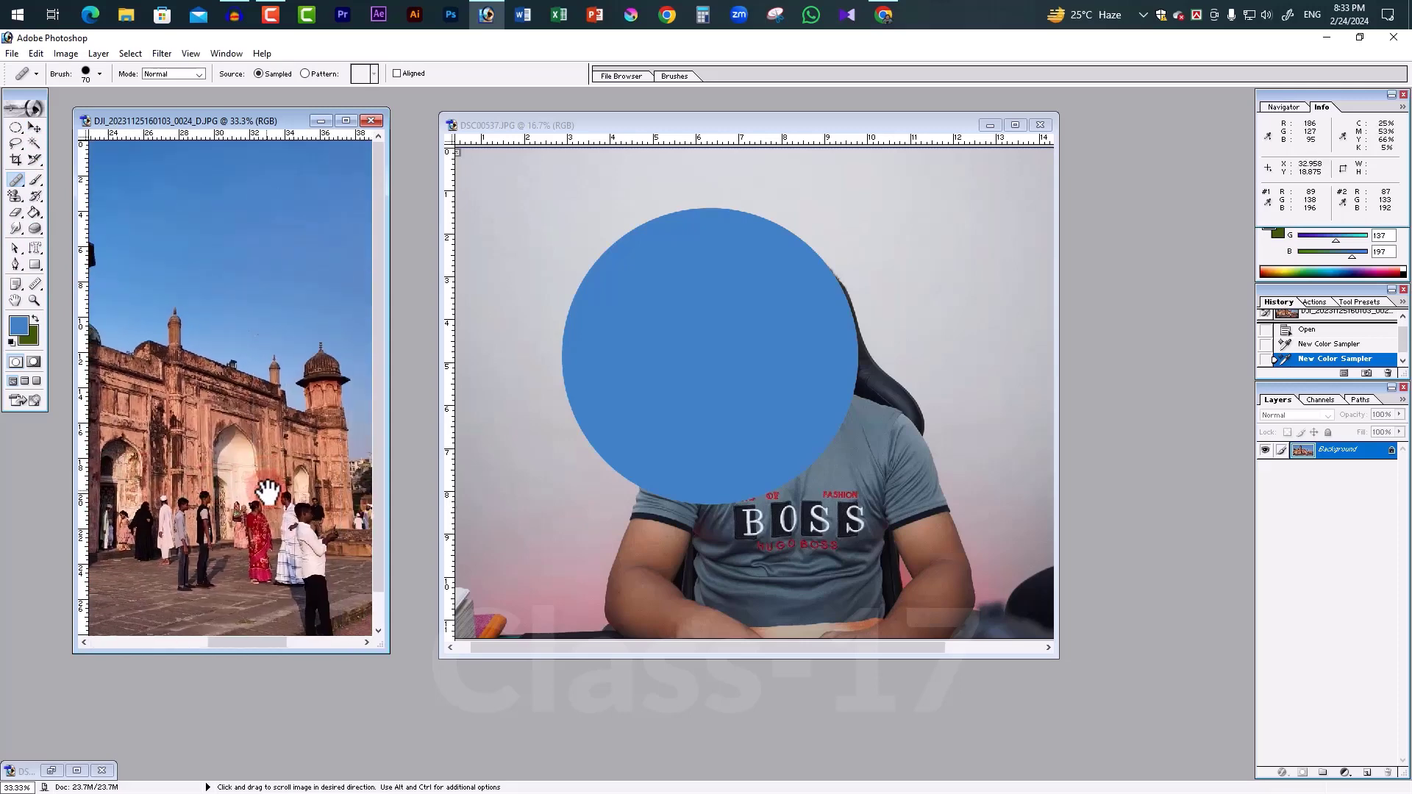
{"action": "left_click", "coordinate": [327, 334]}
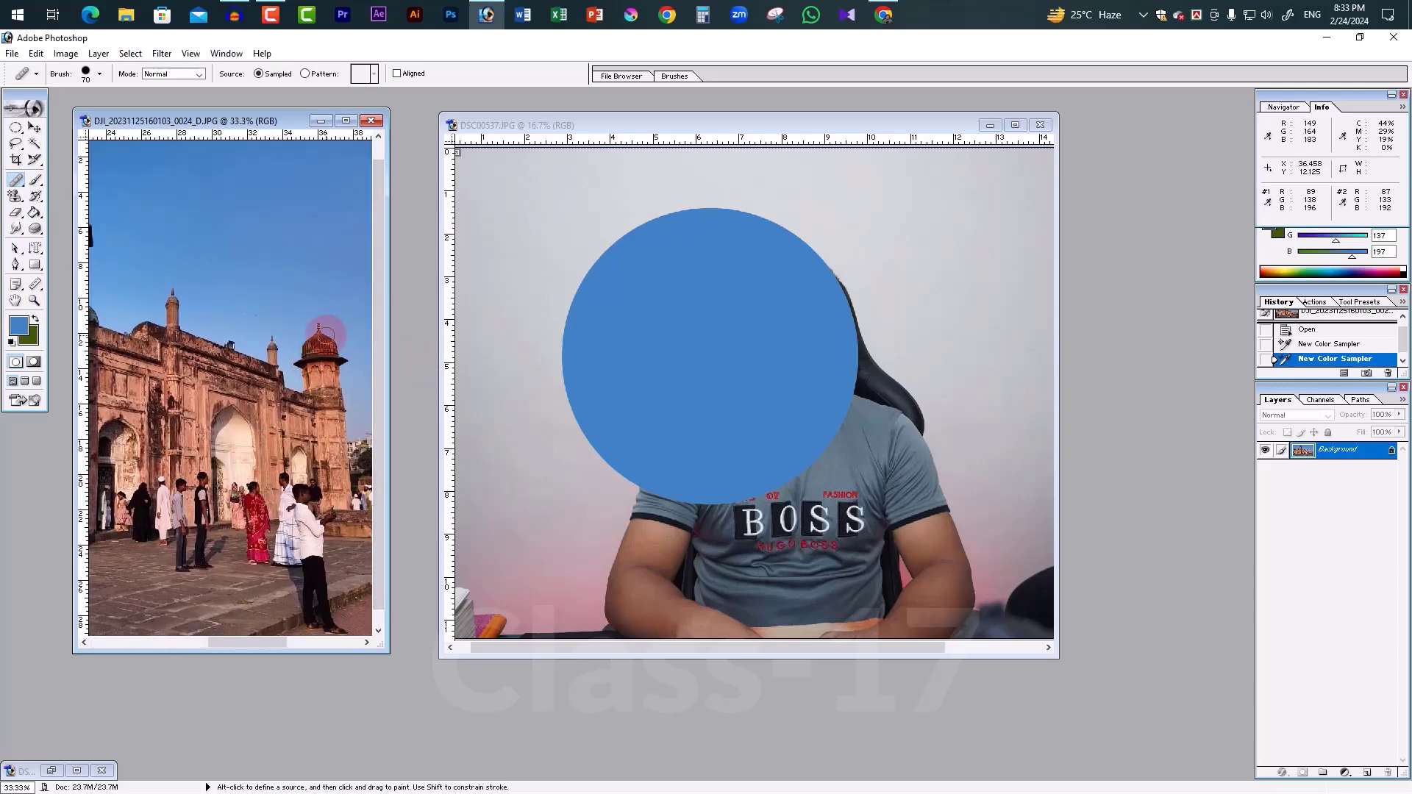
{"action": "left_click", "coordinate": [698, 323]}
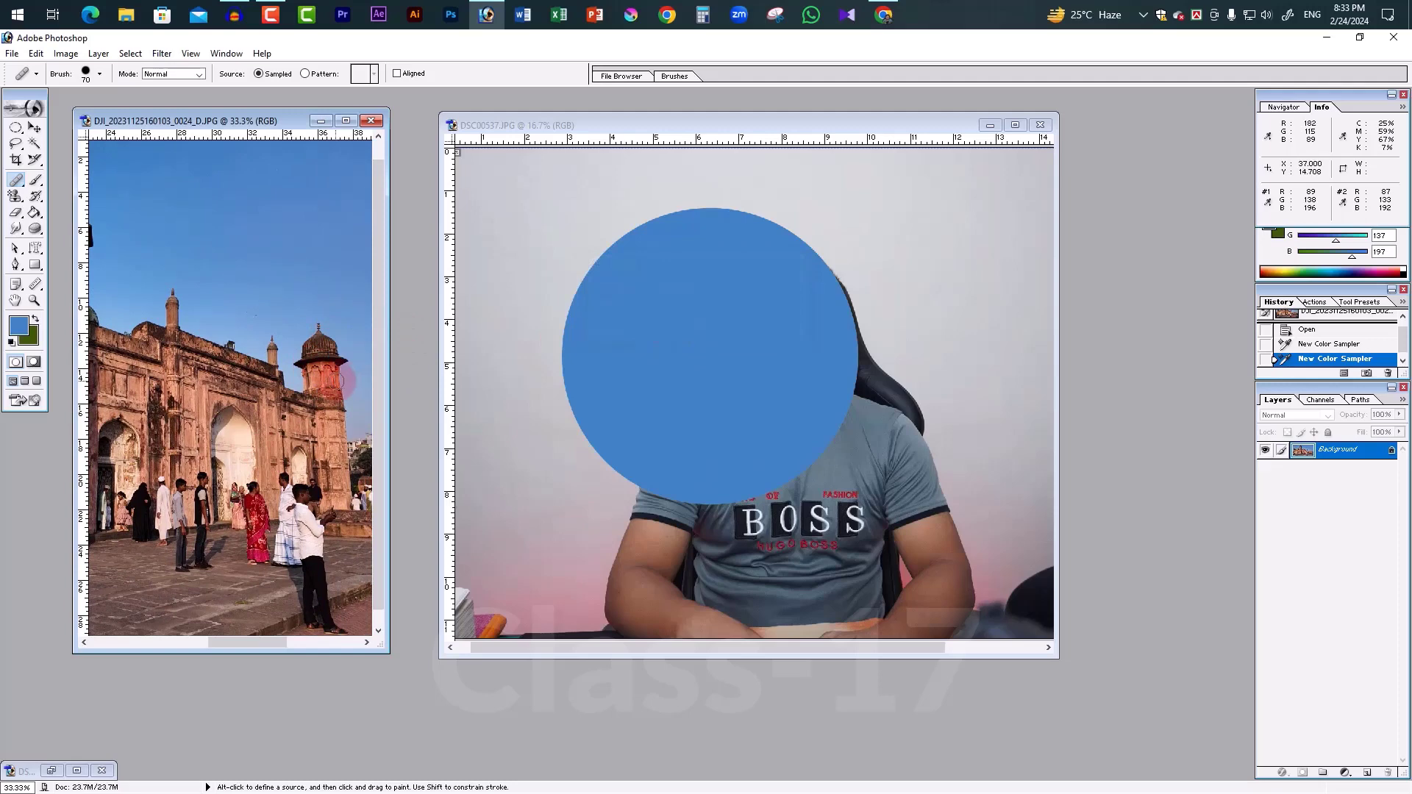
{"action": "left_click_drag", "start_coordinate": [227, 347], "coordinate": [320, 381]}
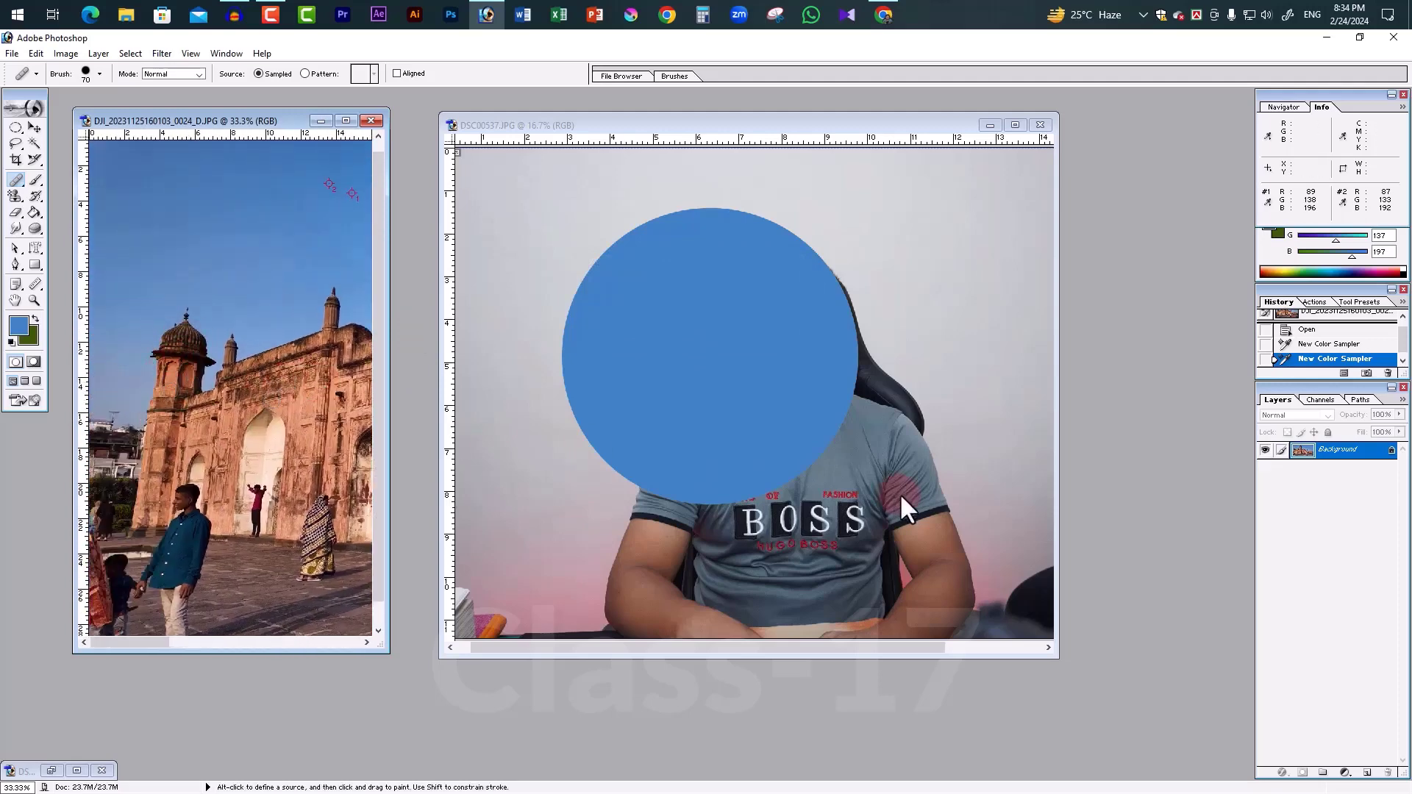
Undo both fills on the portrait so the blue circle is removed
{"action": "left_click", "coordinate": [935, 351]}
{"action": "key", "text": "ctrl+z"}
{"action": "key", "text": "ctrl+alt+z"}
{"action": "key", "text": "ctrl+alt+z"}
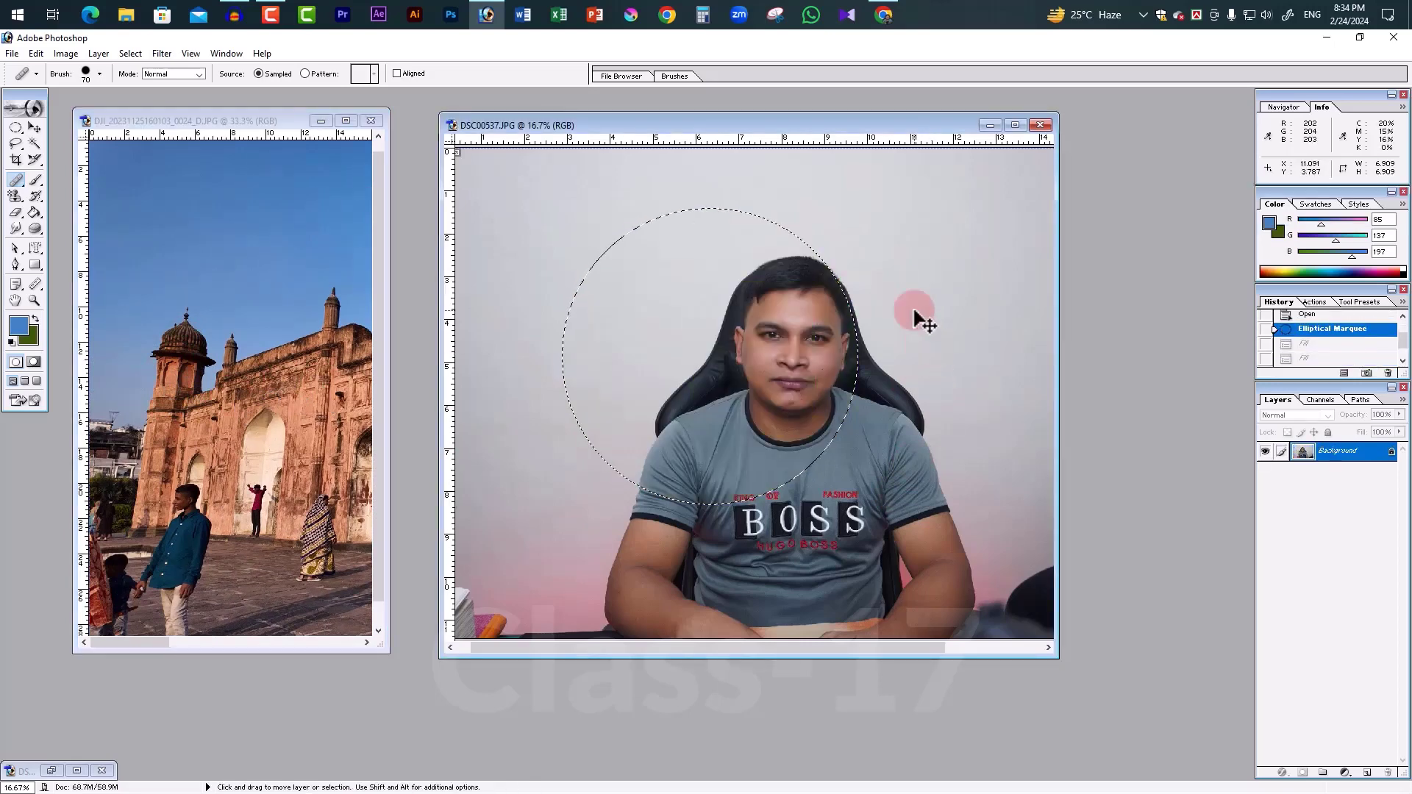
Maximize the portrait window, zoom in close on the face, and clear the circular selection
{"action": "left_click", "coordinate": [1015, 125]}
{"action": "left_click", "coordinate": [671, 394], "text": "ctrl"}
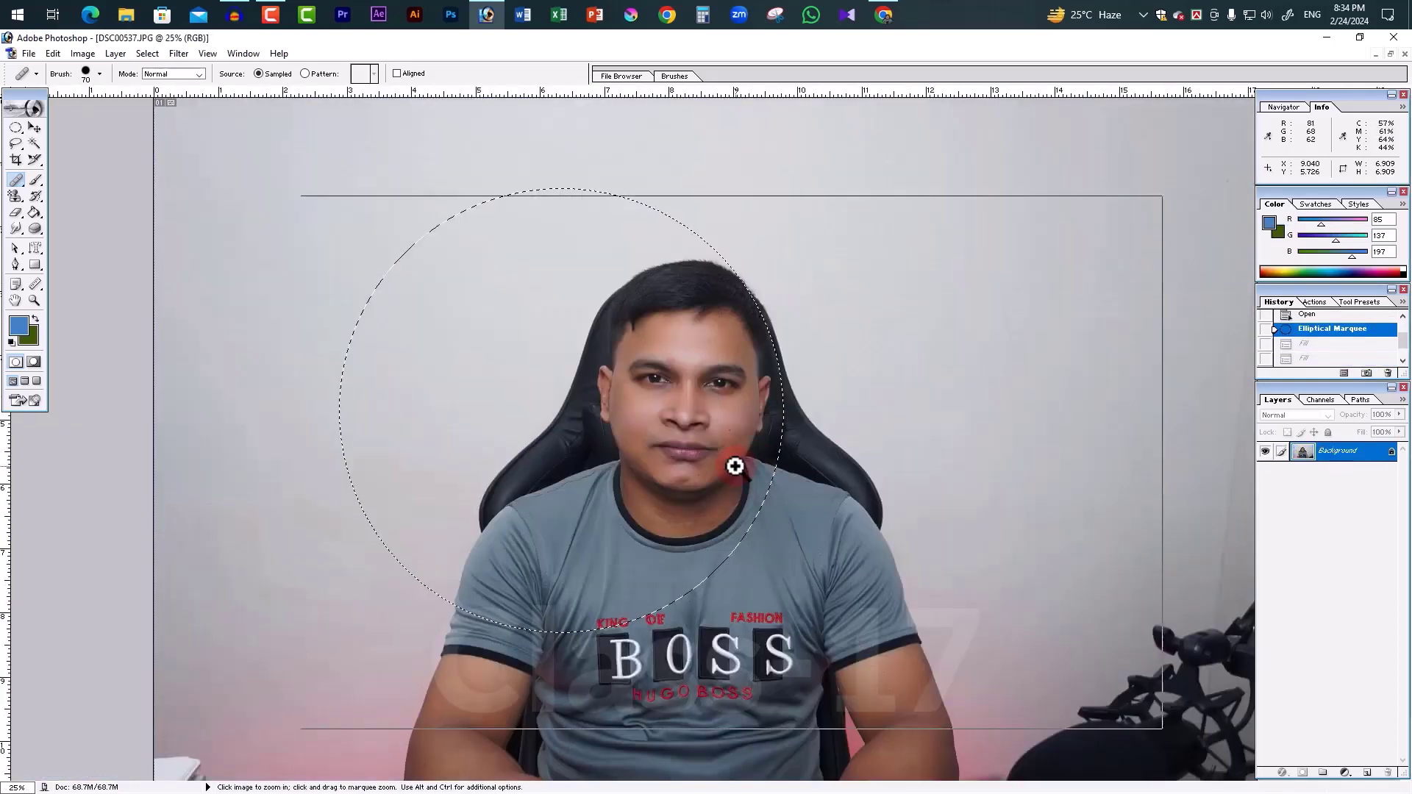
{"action": "left_click", "coordinate": [734, 466], "text": "ctrl"}
{"action": "left_click", "coordinate": [687, 476], "text": "ctrl"}
{"action": "left_click", "coordinate": [674, 368], "text": "ctrl"}
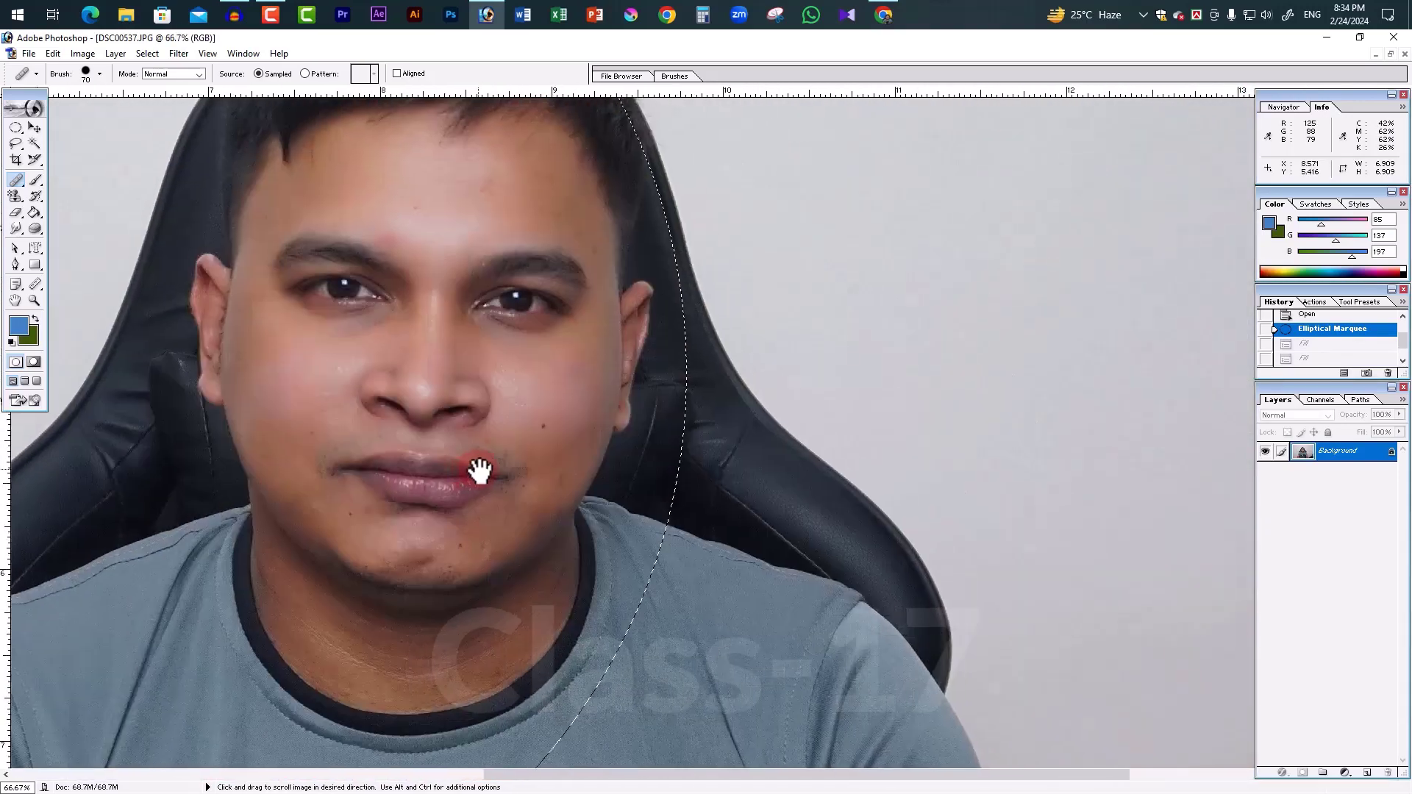
{"action": "left_click", "coordinate": [438, 341], "text": "ctrl"}
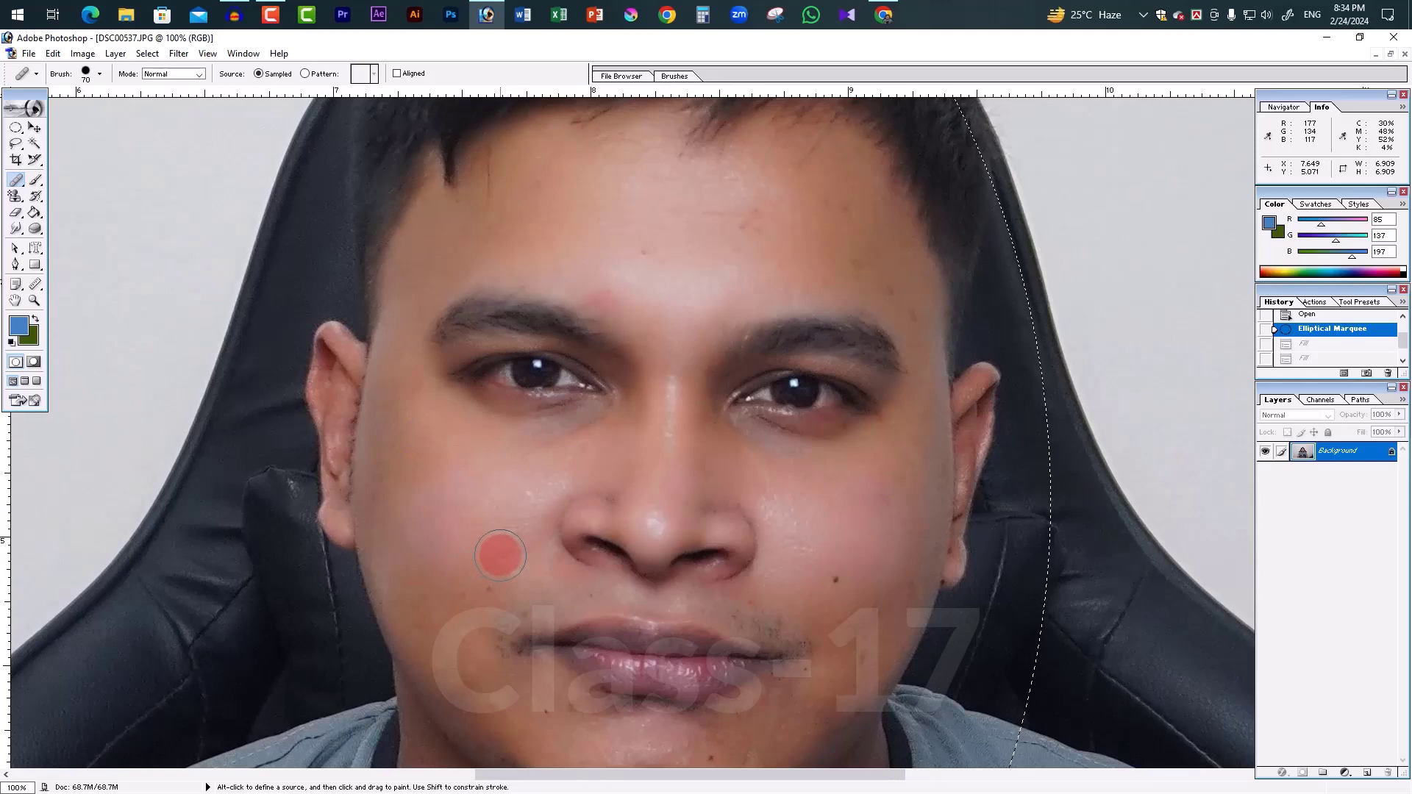
{"action": "key", "text": "ctrl+d"}
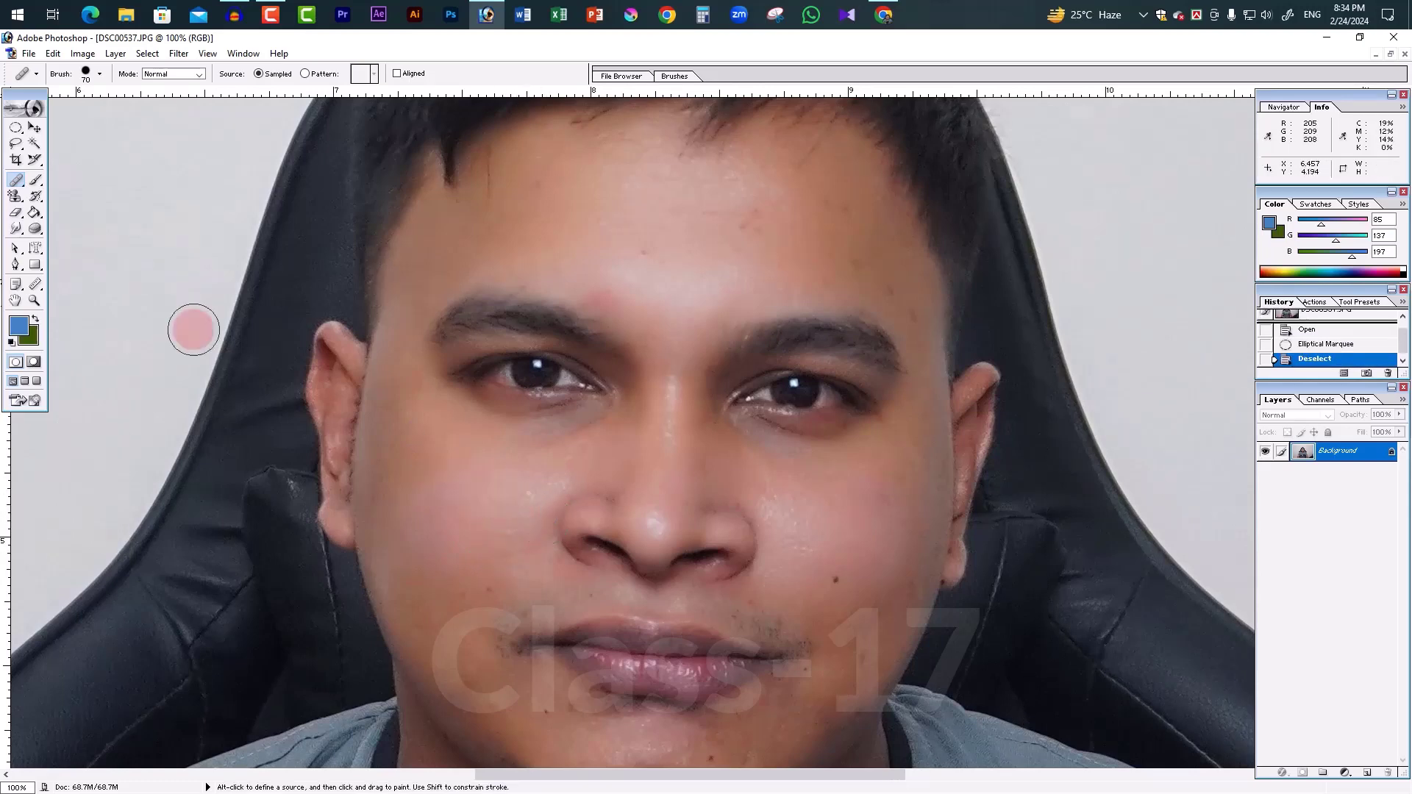
{"action": "left_click", "coordinate": [35, 179]}
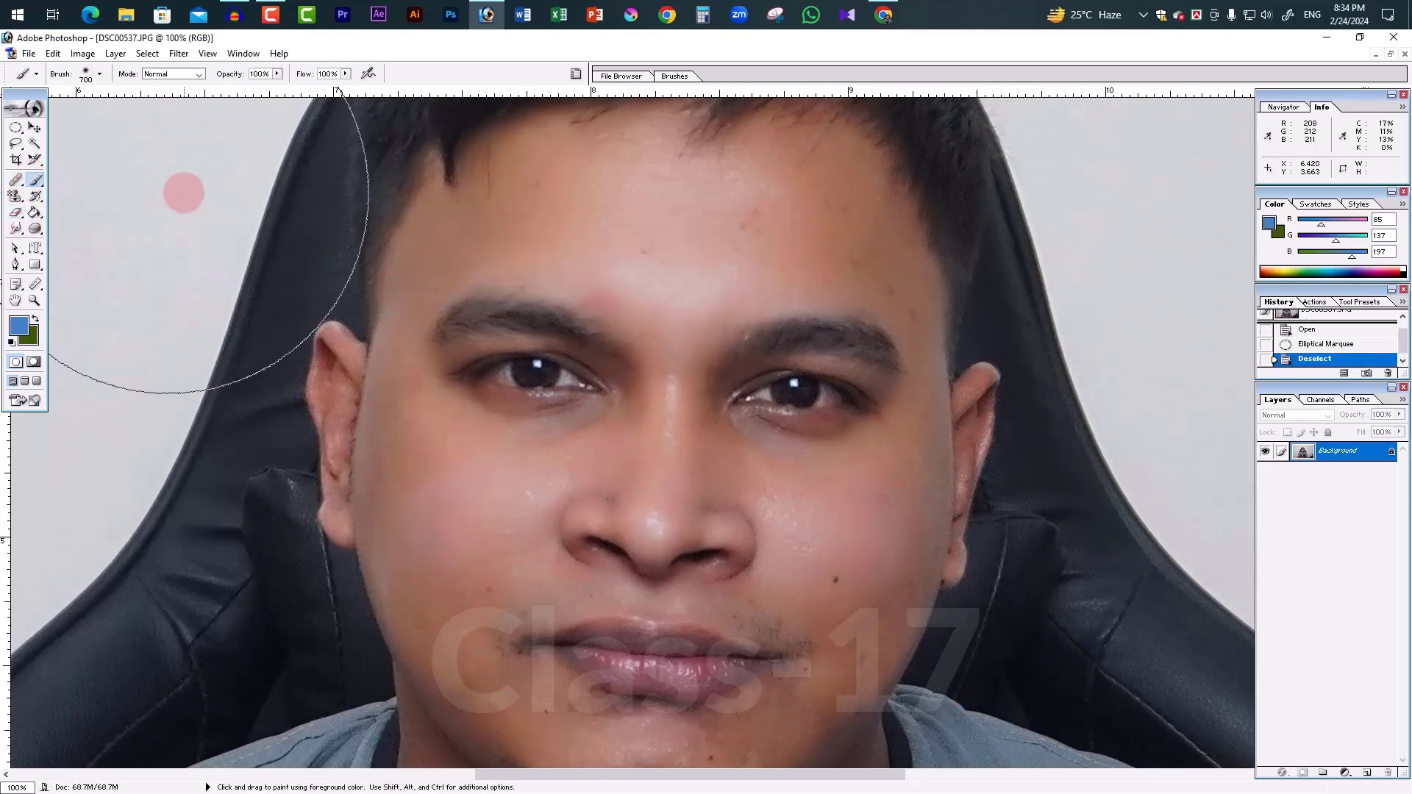
Make the brush 20% opacity and size 175, with the cheek skin tone (R189 G149 B137)
{"action": "left_click", "coordinate": [257, 73]}
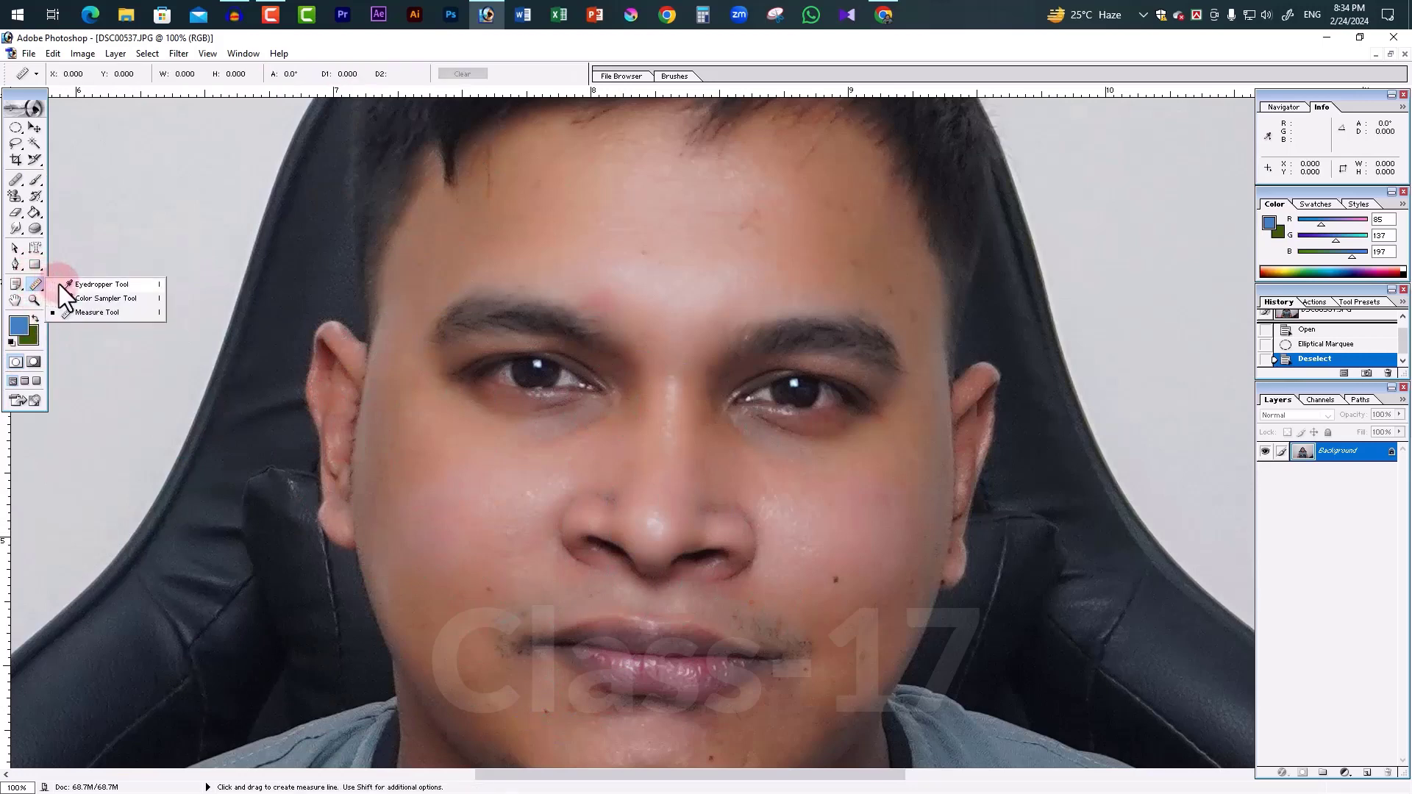
{"action": "left_click_drag", "start_coordinate": [36, 283], "coordinate": [65, 284]}
{"action": "left_click", "coordinate": [457, 491]}
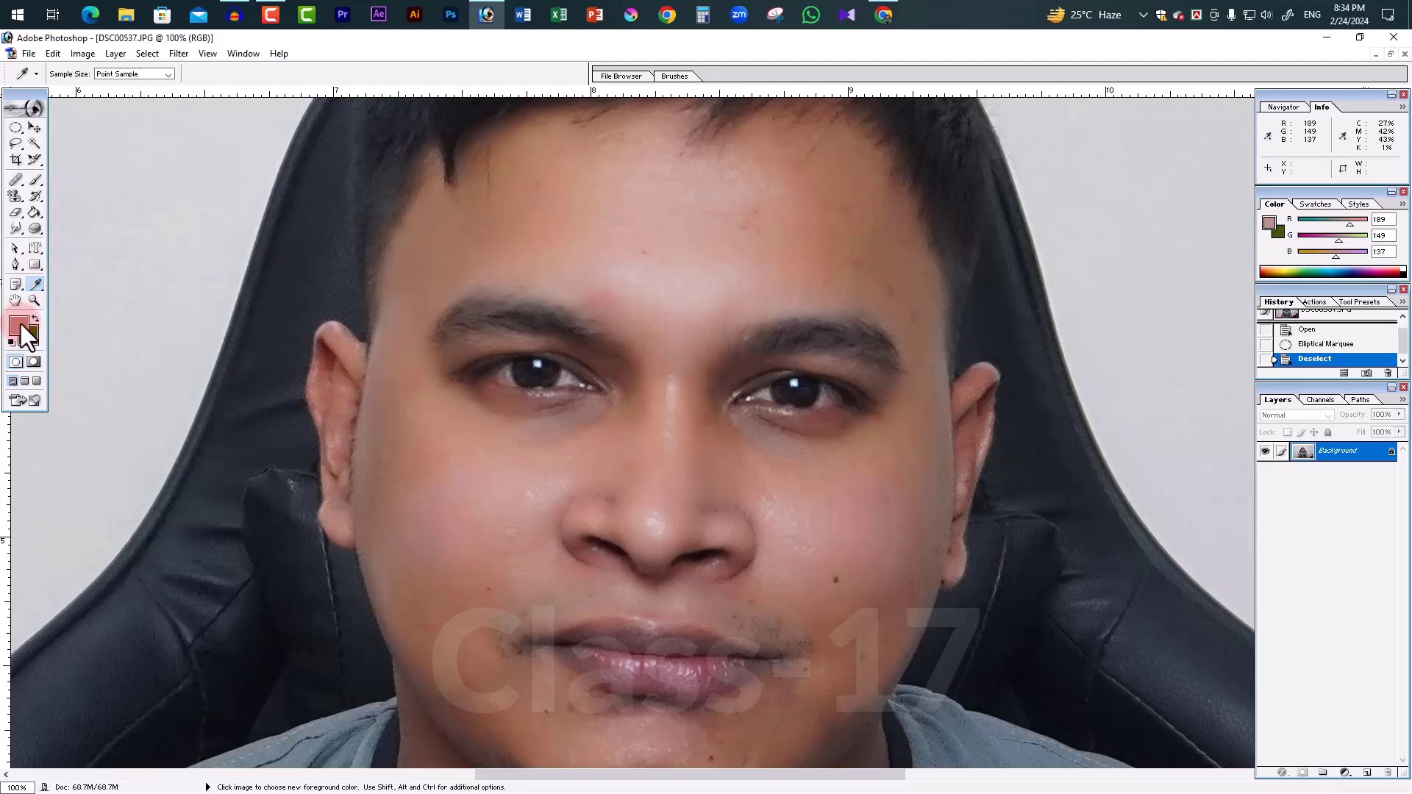
{"action": "left_click", "coordinate": [35, 180]}
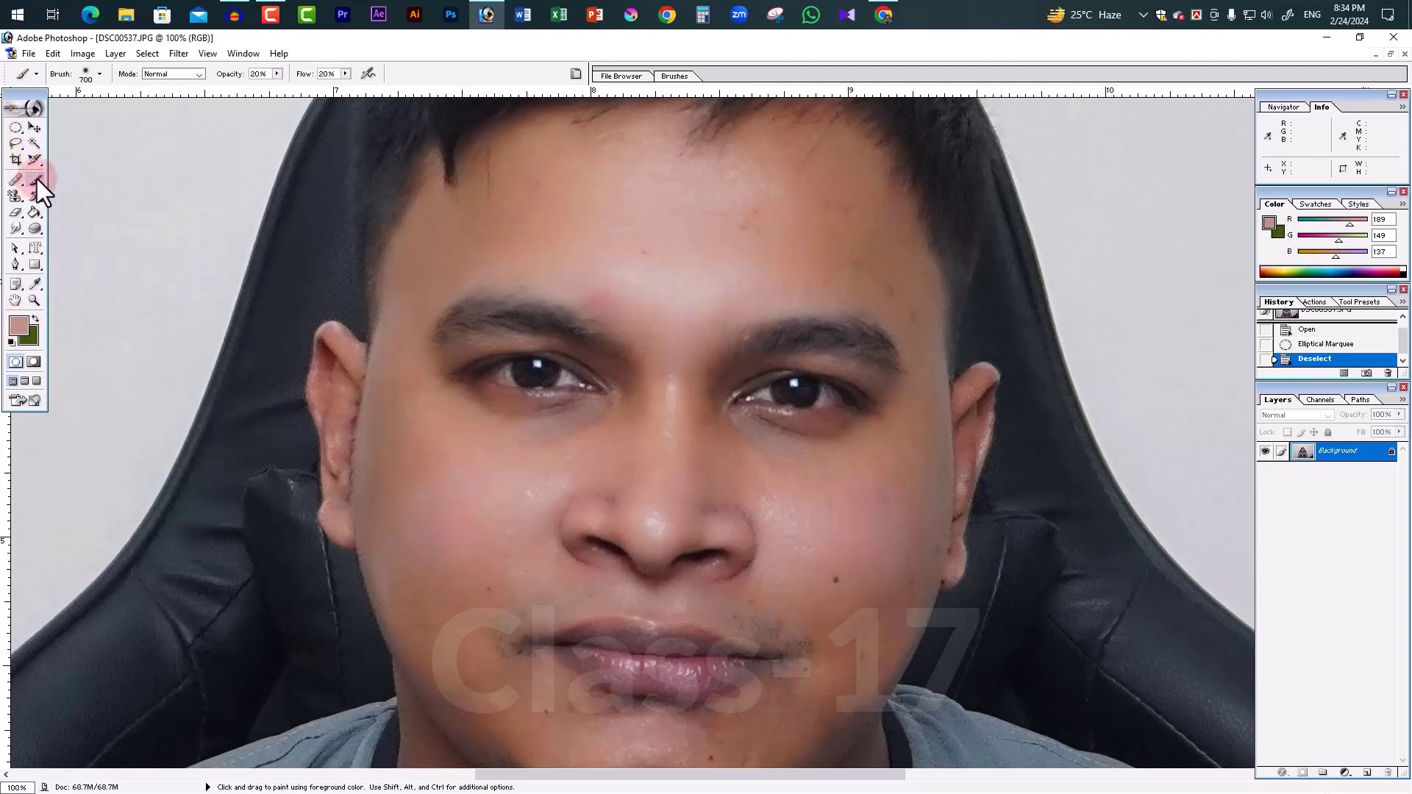
{"action": "key", "text": "bracketleft"}
{"action": "key", "text": "bracketleft"}
{"action": "key", "text": "bracketleft"}
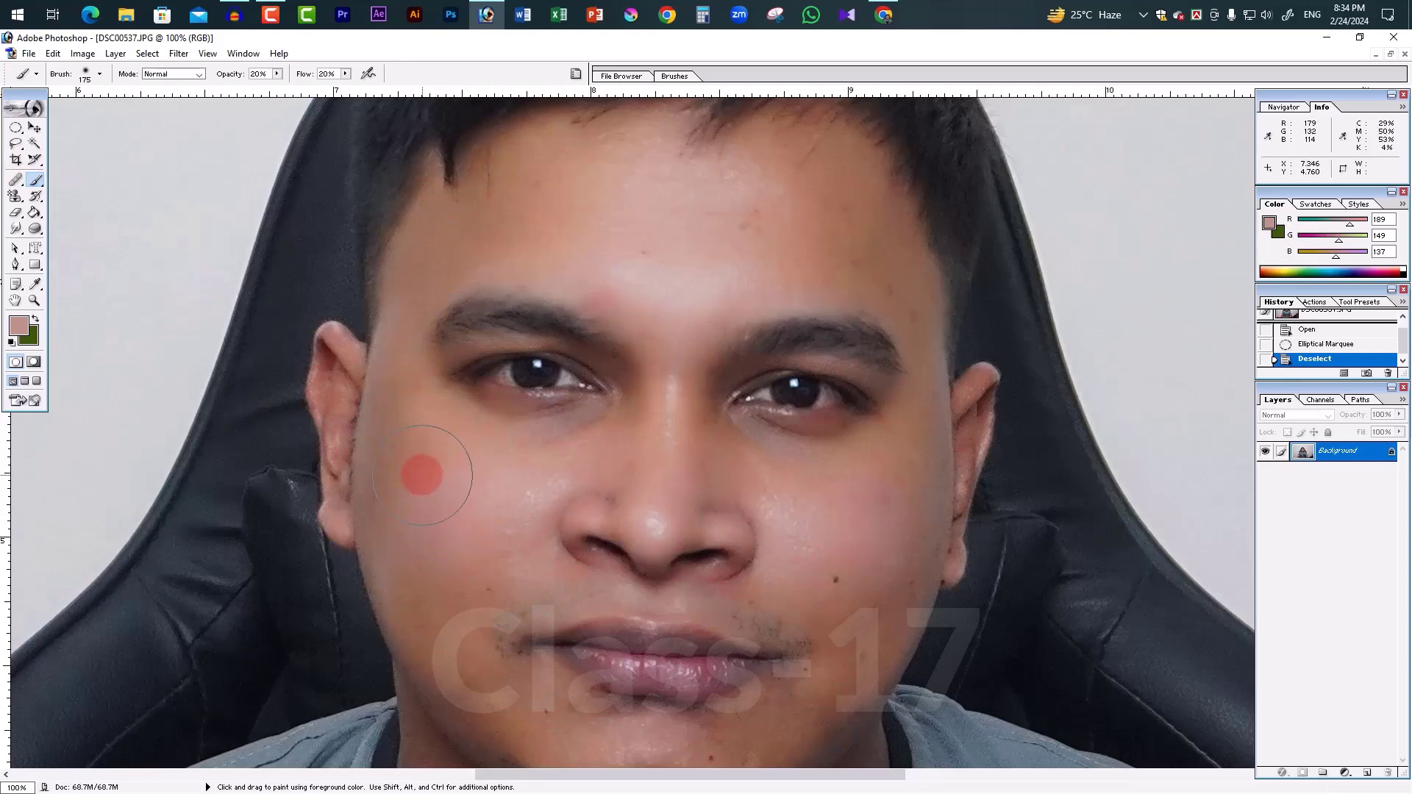
With a smaller brush, paint soft skin tone over the left cheek toward the mouth corner
{"action": "key", "text": "bracketleft"}
{"action": "mouse_move", "coordinate": [397, 431]}
{"action": "left_mouse_down"}
{"action": "mouse_move", "coordinate": [404, 394]}
{"action": "mouse_move", "coordinate": [404, 561]}
{"action": "mouse_move", "coordinate": [410, 372]}
{"action": "mouse_move", "coordinate": [536, 478]}
{"action": "mouse_move", "coordinate": [604, 450]}
{"action": "mouse_move", "coordinate": [545, 448]}
{"action": "mouse_move", "coordinate": [605, 397]}
{"action": "mouse_move", "coordinate": [484, 539]}
{"action": "mouse_move", "coordinate": [381, 510]}
{"action": "mouse_move", "coordinate": [394, 557]}
{"action": "mouse_move", "coordinate": [472, 620]}
{"action": "mouse_move", "coordinate": [474, 460]}
{"action": "mouse_move", "coordinate": [506, 622]}
{"action": "left_mouse_up"}
{"action": "key", "text": "bracketleft"}
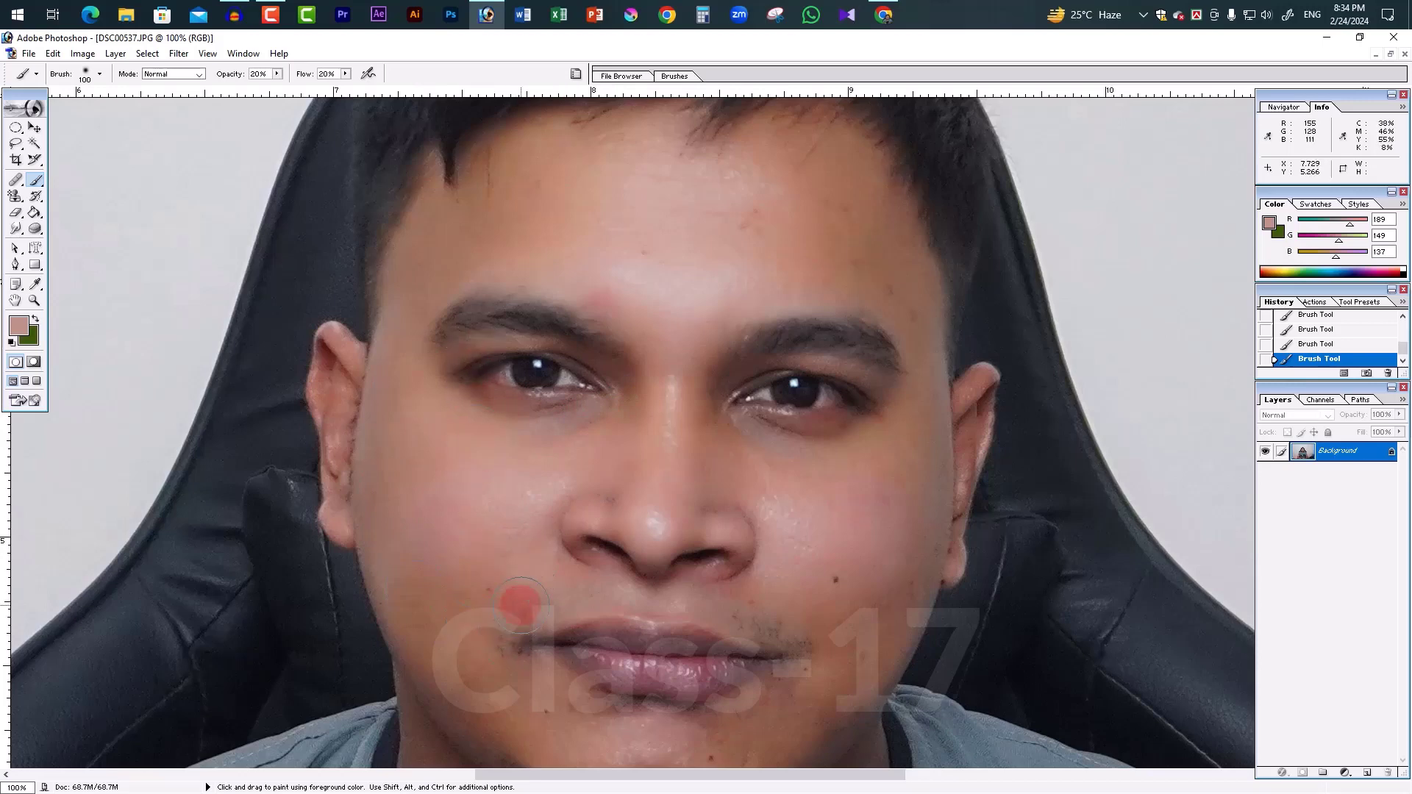
{"action": "mouse_move", "coordinate": [526, 604]}
{"action": "left_mouse_down"}
{"action": "mouse_move", "coordinate": [488, 662]}
{"action": "mouse_move", "coordinate": [507, 522]}
{"action": "left_mouse_up"}
Pan the view, then paint skin tone on the cheek near the mouth and under the eye
{"action": "left_click", "coordinate": [21, 326]}
{"action": "left_click", "coordinate": [15, 302]}
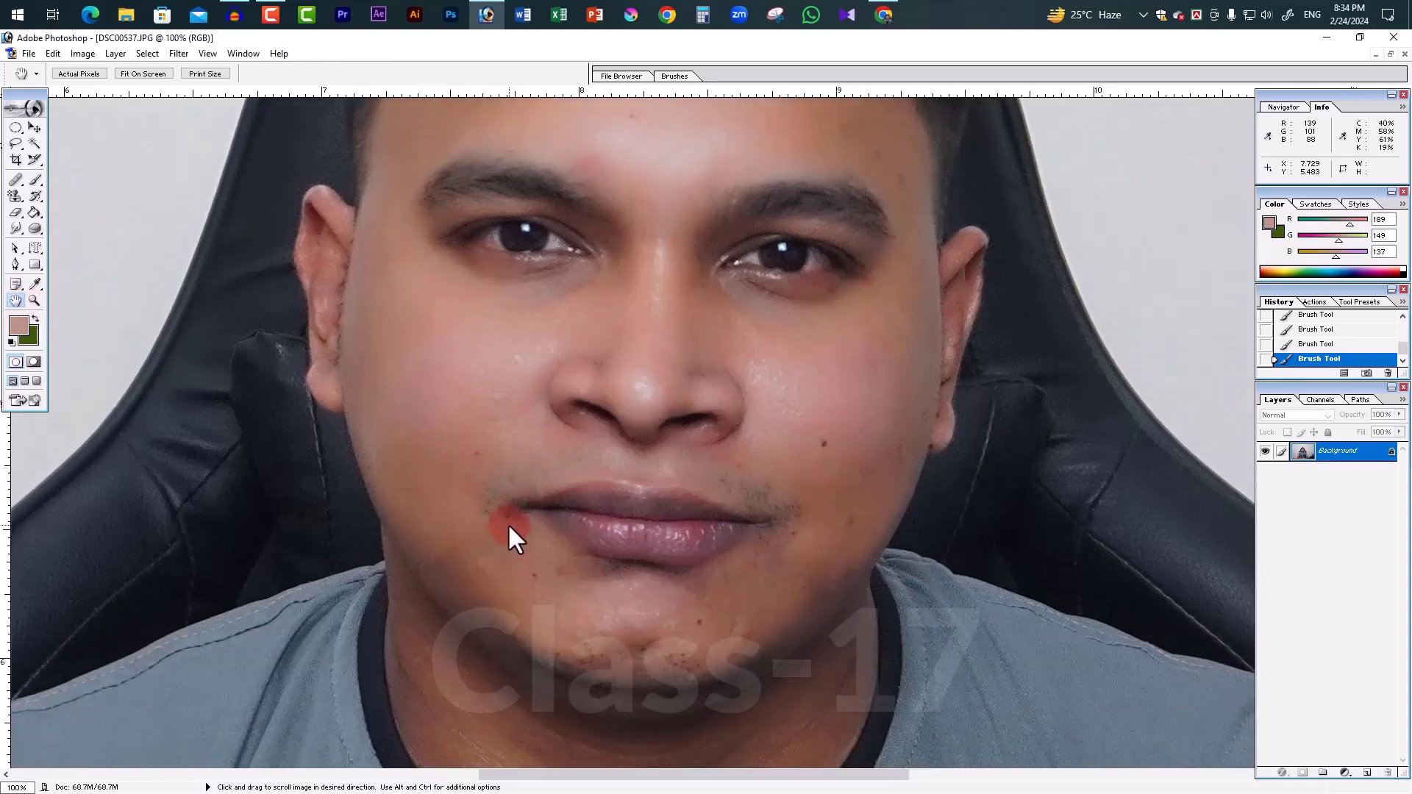
{"action": "left_click", "coordinate": [33, 180]}
{"action": "mouse_move", "coordinate": [454, 423]}
{"action": "left_mouse_down"}
{"action": "mouse_move", "coordinate": [375, 397]}
{"action": "mouse_move", "coordinate": [400, 496]}
{"action": "mouse_move", "coordinate": [448, 567]}
{"action": "mouse_move", "coordinate": [404, 422]}
{"action": "mouse_move", "coordinate": [451, 551]}
{"action": "mouse_move", "coordinate": [437, 548]}
{"action": "mouse_move", "coordinate": [488, 599]}
{"action": "mouse_move", "coordinate": [460, 432]}
{"action": "mouse_move", "coordinate": [460, 479]}
{"action": "mouse_move", "coordinate": [405, 455]}
{"action": "mouse_move", "coordinate": [500, 494]}
{"action": "left_mouse_up"}
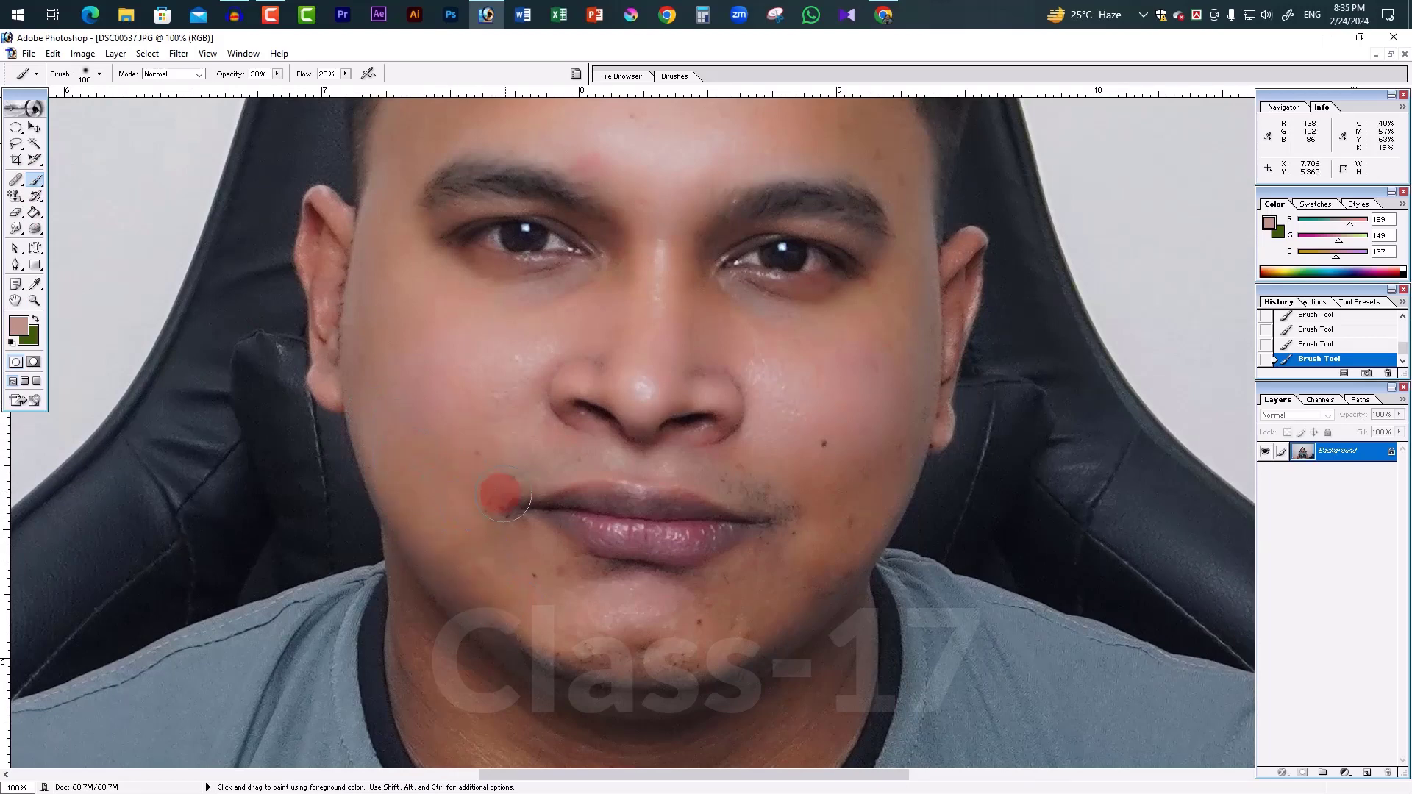
{"action": "mouse_move", "coordinate": [777, 441]}
{"action": "left_mouse_down"}
{"action": "mouse_move", "coordinate": [603, 475]}
{"action": "mouse_move", "coordinate": [515, 334]}
{"action": "mouse_move", "coordinate": [629, 344]}
{"action": "mouse_move", "coordinate": [685, 304]}
{"action": "mouse_move", "coordinate": [655, 384]}
{"action": "mouse_move", "coordinate": [668, 425]}
{"action": "mouse_move", "coordinate": [684, 404]}
{"action": "mouse_move", "coordinate": [636, 250]}
{"action": "mouse_move", "coordinate": [705, 350]}
{"action": "left_mouse_up"}
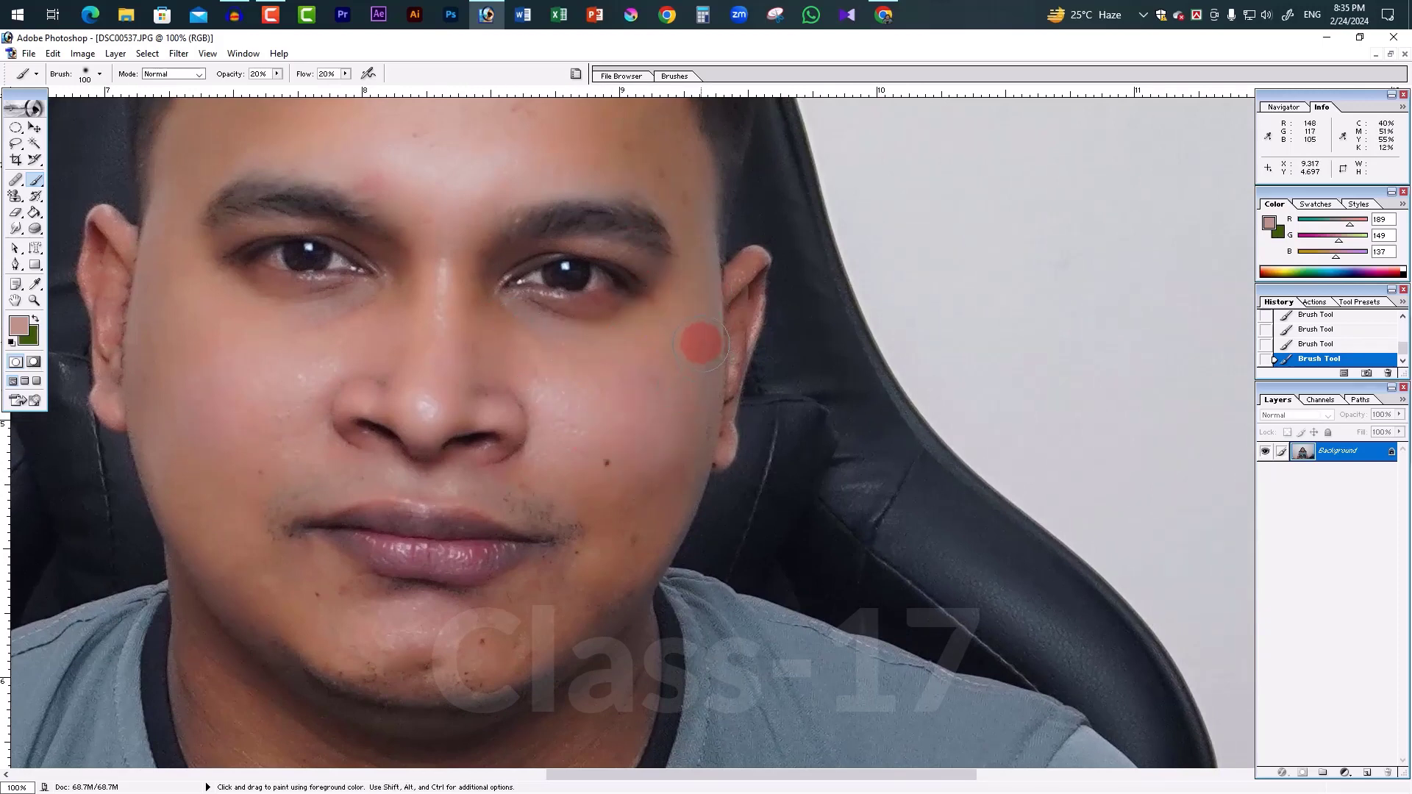
Paint soft skin-tone strokes across the forehead and the lower cheek beside the mouth
{"action": "scroll", "coordinate": [685, 314], "scroll_direction": "up", "scroll_amount": 1}
{"action": "scroll", "coordinate": [706, 346], "scroll_direction": "up", "scroll_amount": 4}
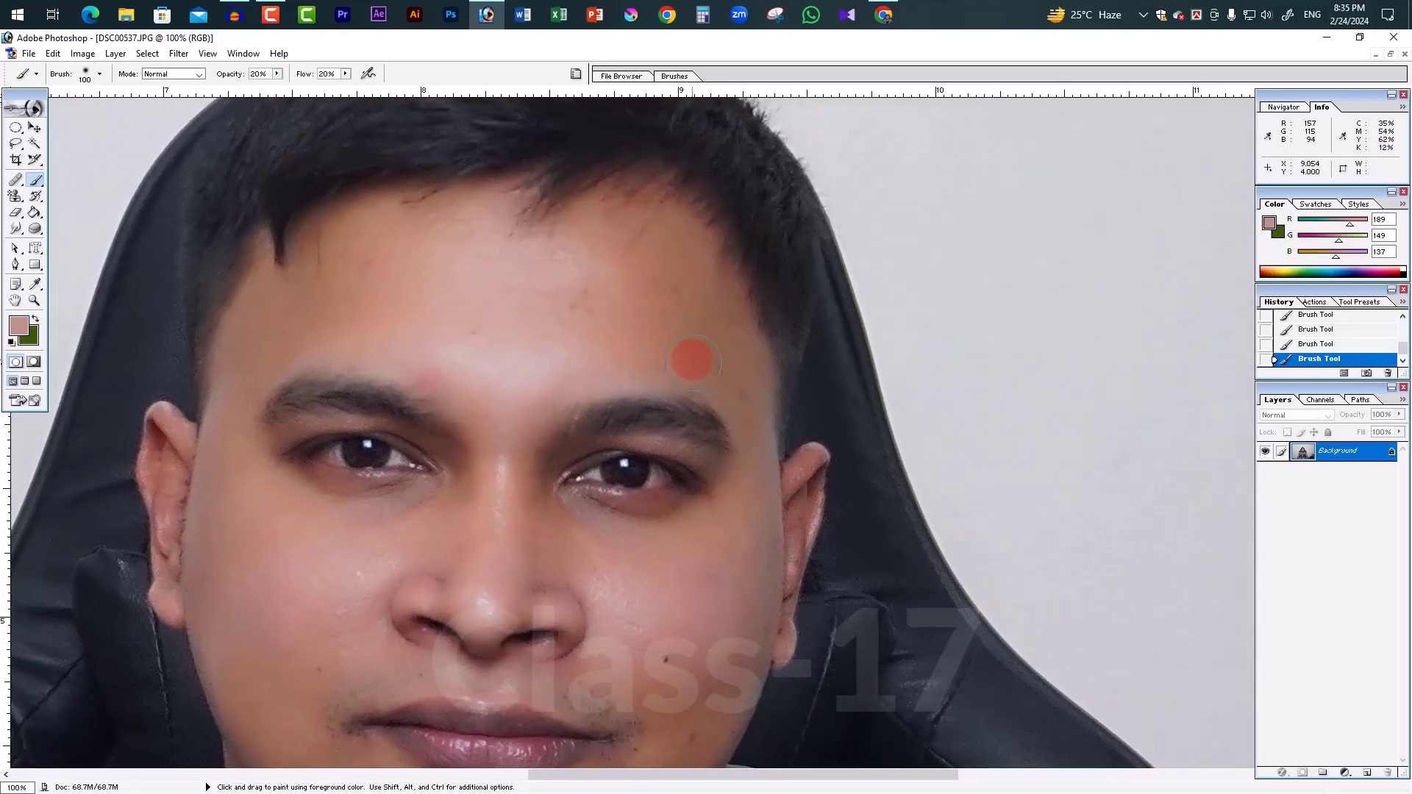
{"action": "mouse_move", "coordinate": [691, 361]}
{"action": "left_mouse_down"}
{"action": "mouse_move", "coordinate": [702, 331]}
{"action": "mouse_move", "coordinate": [731, 356]}
{"action": "mouse_move", "coordinate": [617, 230]}
{"action": "mouse_move", "coordinate": [602, 319]}
{"action": "mouse_move", "coordinate": [649, 306]}
{"action": "mouse_move", "coordinate": [363, 236]}
{"action": "mouse_move", "coordinate": [245, 342]}
{"action": "mouse_move", "coordinate": [410, 284]}
{"action": "mouse_move", "coordinate": [603, 346]}
{"action": "mouse_move", "coordinate": [567, 369]}
{"action": "mouse_move", "coordinate": [561, 293]}
{"action": "left_mouse_up"}
{"action": "scroll", "coordinate": [561, 294], "scroll_direction": "down", "scroll_amount": 5}
{"action": "mouse_move", "coordinate": [690, 410]}
{"action": "left_mouse_down"}
{"action": "mouse_move", "coordinate": [711, 365]}
{"action": "mouse_move", "coordinate": [706, 603]}
{"action": "mouse_move", "coordinate": [732, 554]}
{"action": "mouse_move", "coordinate": [787, 521]}
{"action": "mouse_move", "coordinate": [832, 341]}
{"action": "mouse_move", "coordinate": [792, 439]}
{"action": "mouse_move", "coordinate": [825, 390]}
{"action": "mouse_move", "coordinate": [763, 346]}
{"action": "mouse_move", "coordinate": [853, 337]}
{"action": "mouse_move", "coordinate": [793, 450]}
{"action": "mouse_move", "coordinate": [378, 441]}
{"action": "mouse_move", "coordinate": [511, 473]}
{"action": "mouse_move", "coordinate": [601, 535]}
{"action": "mouse_move", "coordinate": [797, 489]}
{"action": "mouse_move", "coordinate": [732, 477]}
{"action": "left_mouse_up"}
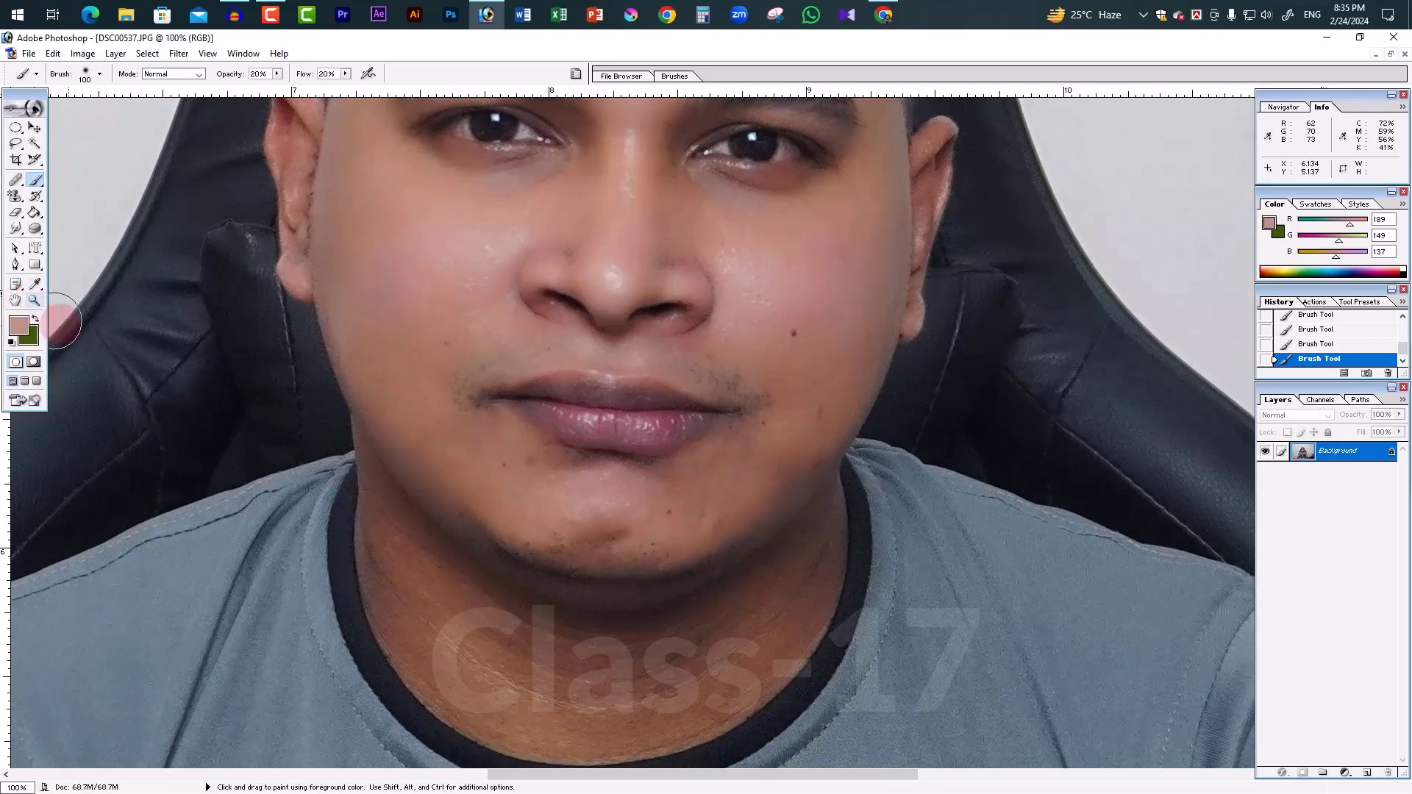
{"action": "left_click", "coordinate": [245, 381]}
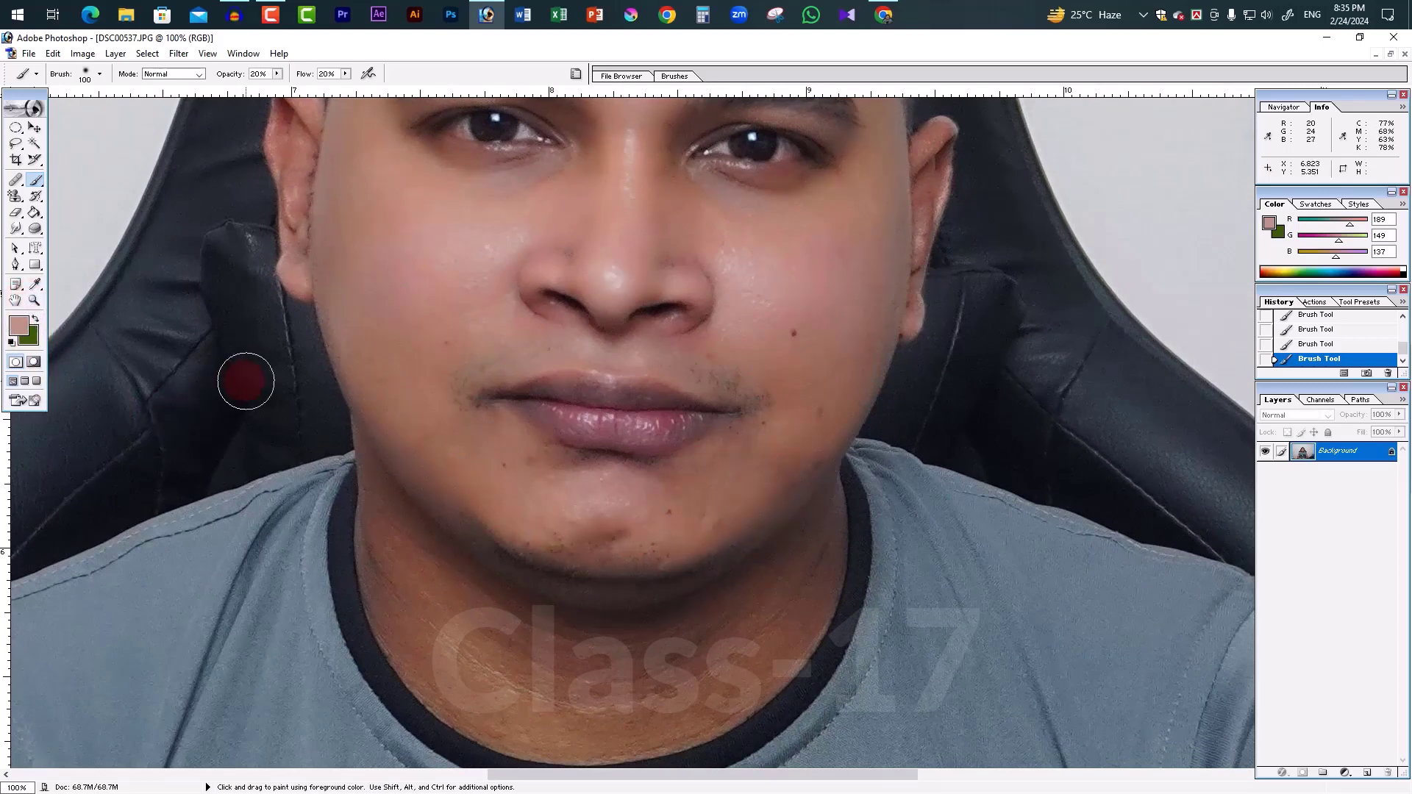